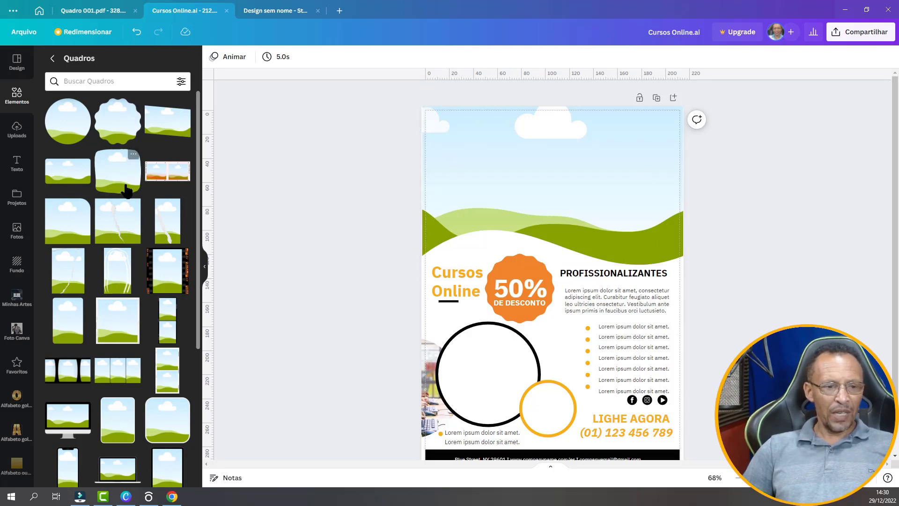
Scroll through the flyer to look over its layout.
scroll(127, 203, "down", 4)
scroll(126, 202, "down", 3)
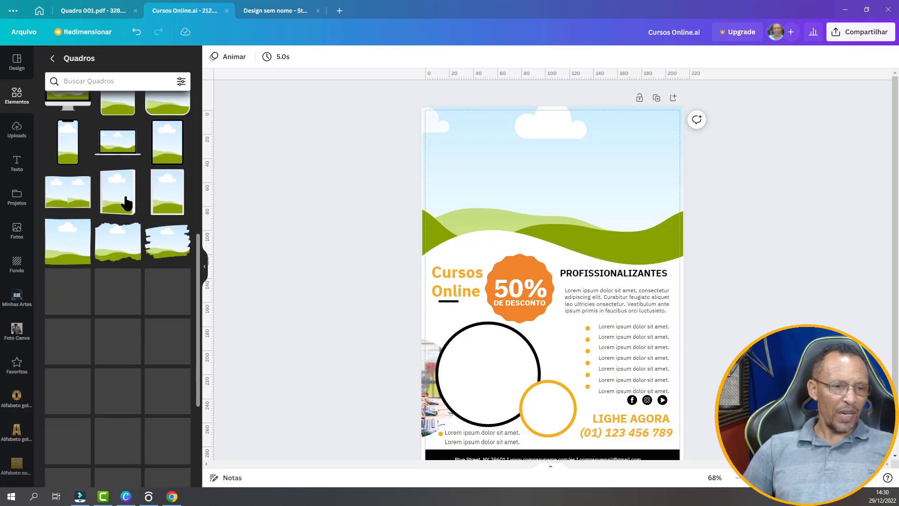
scroll(127, 202, "down", 1)
scroll(124, 206, "down", 3)
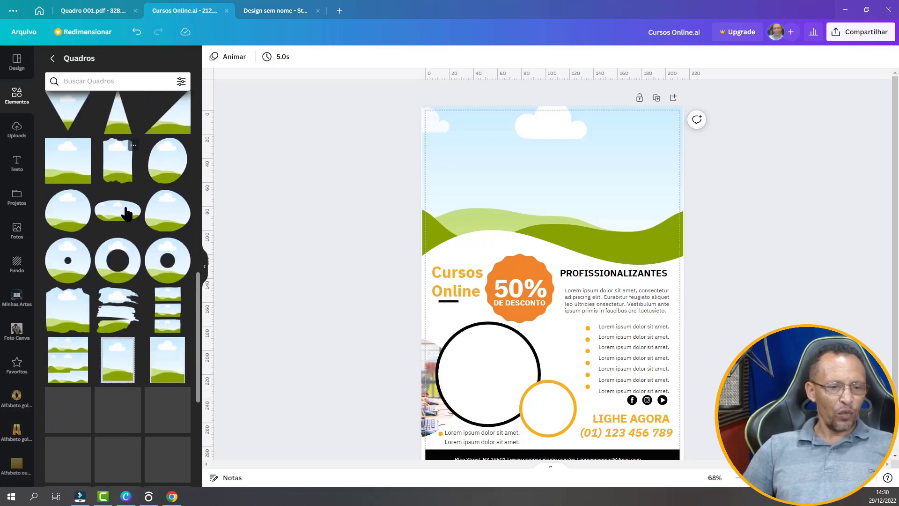
scroll(124, 206, "down", 2)
scroll(125, 207, "down", 2)
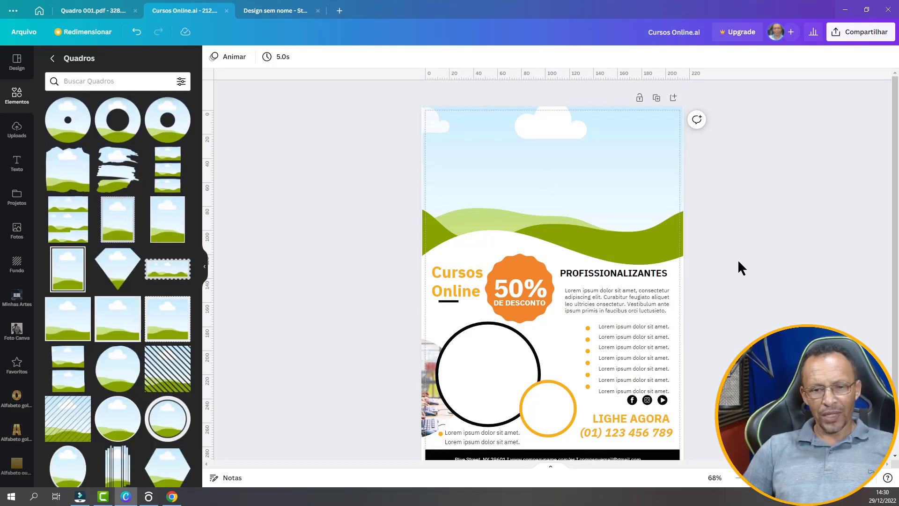
scroll(639, 286, "down", 1)
scroll(625, 382, "up", 1)
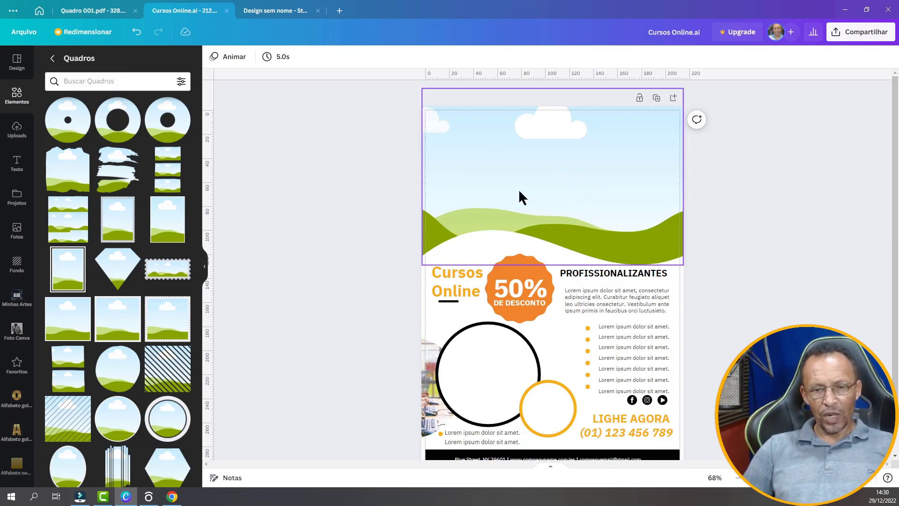
scroll(127, 313, "down", 3)
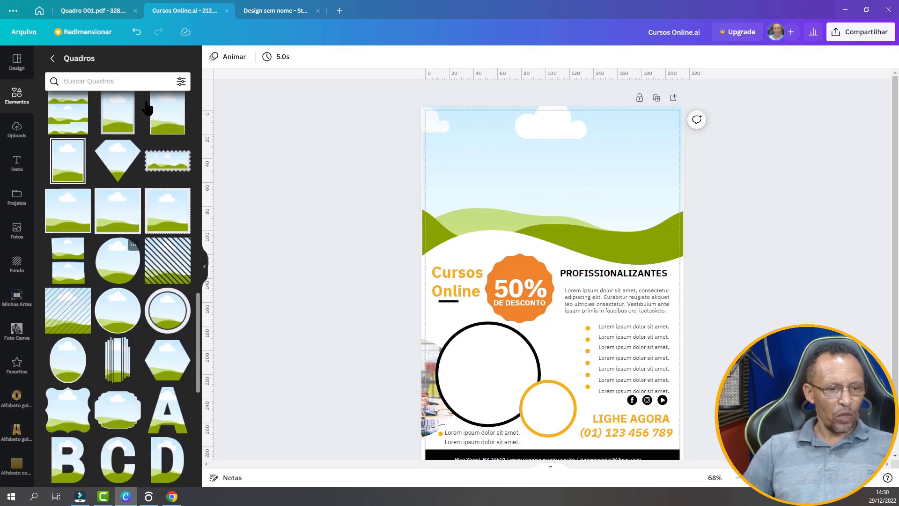
scroll(127, 314, "down", 5)
scroll(126, 313, "up", 2)
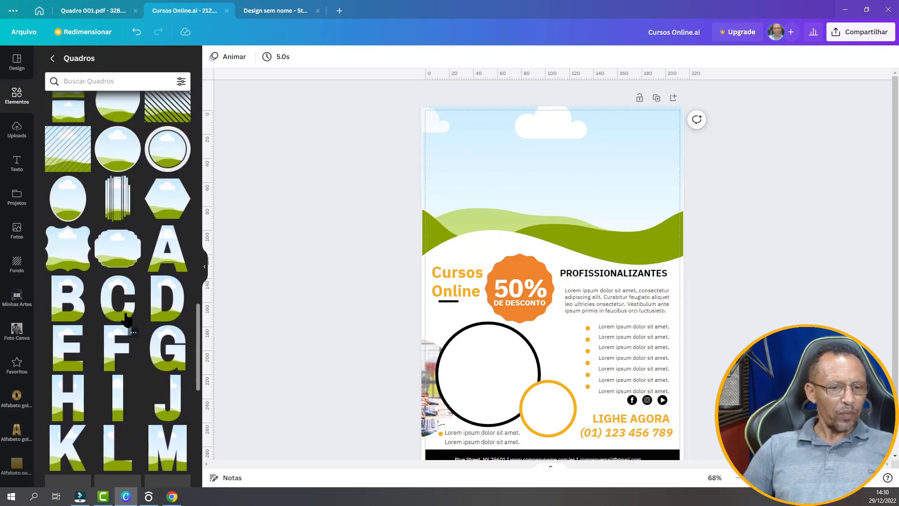
scroll(126, 314, "up", 3)
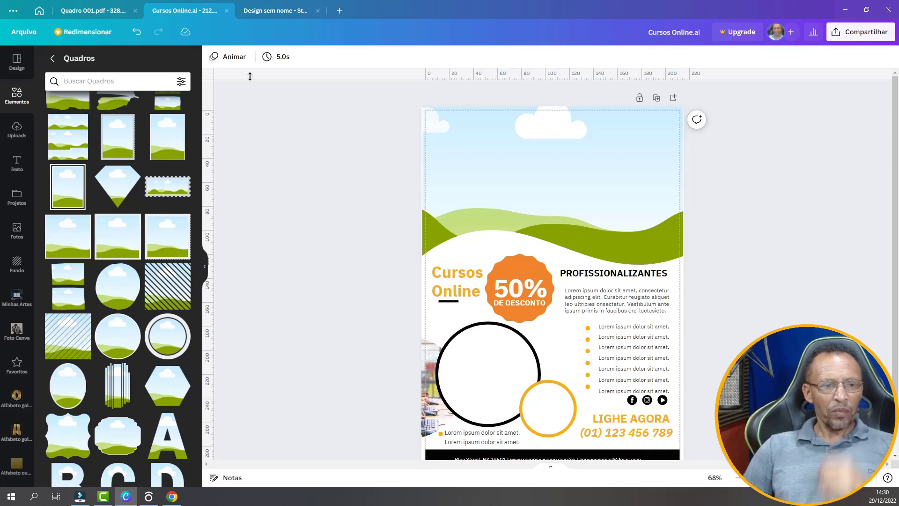
Add the uploaded office workers photo and drop it into the wavy header frame.
left_click(17, 132)
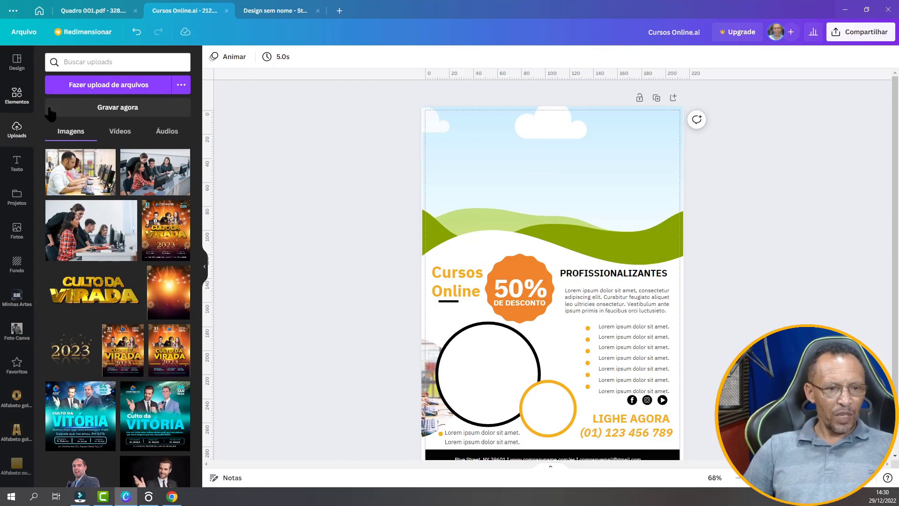
left_click(70, 185)
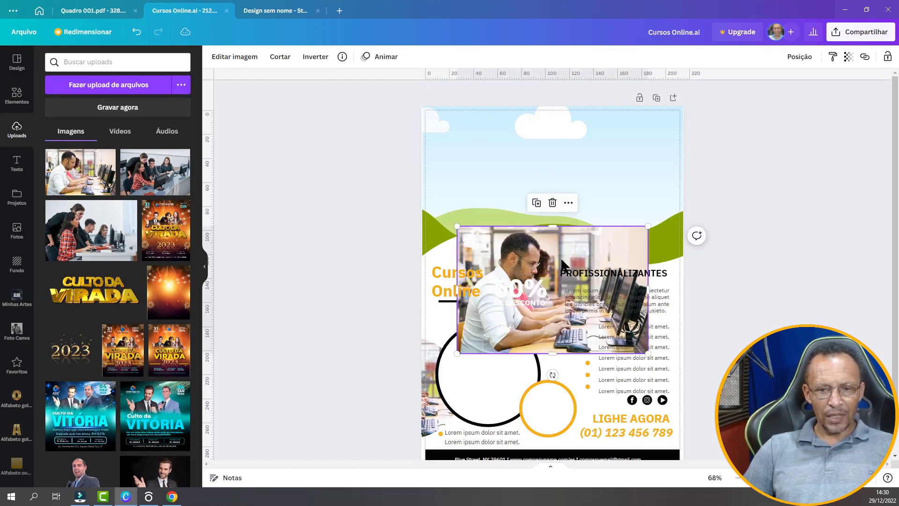
left_click_drag(545, 300, 560, 140)
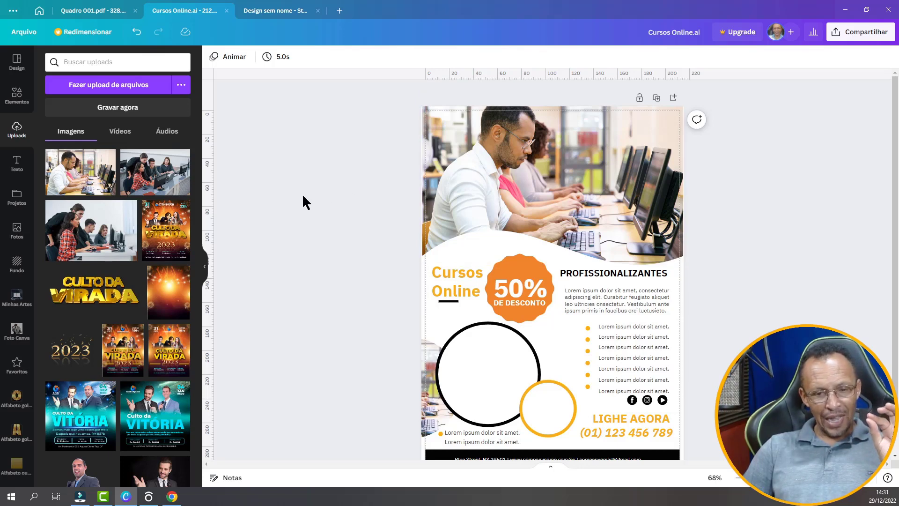
left_click(172, 496)
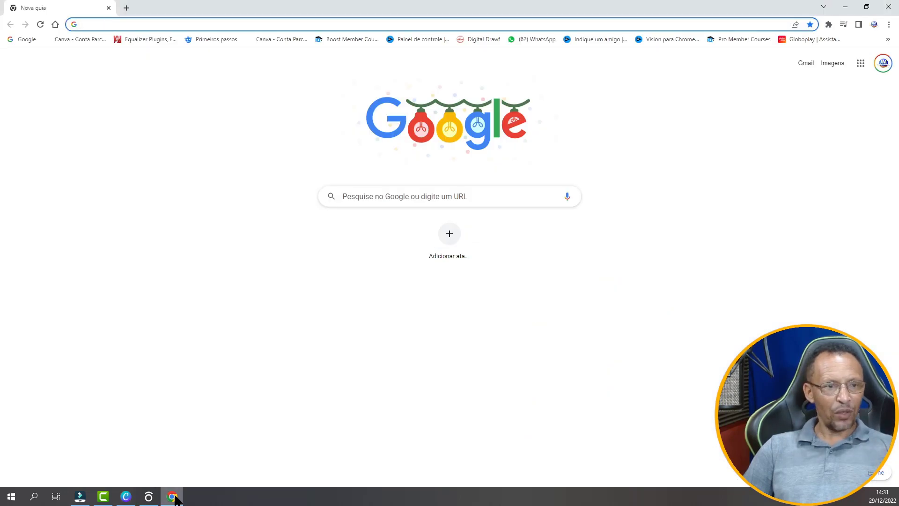
Go to figma.com in Chrome to load Figma's Recently viewed files page.
left_click(87, 25)
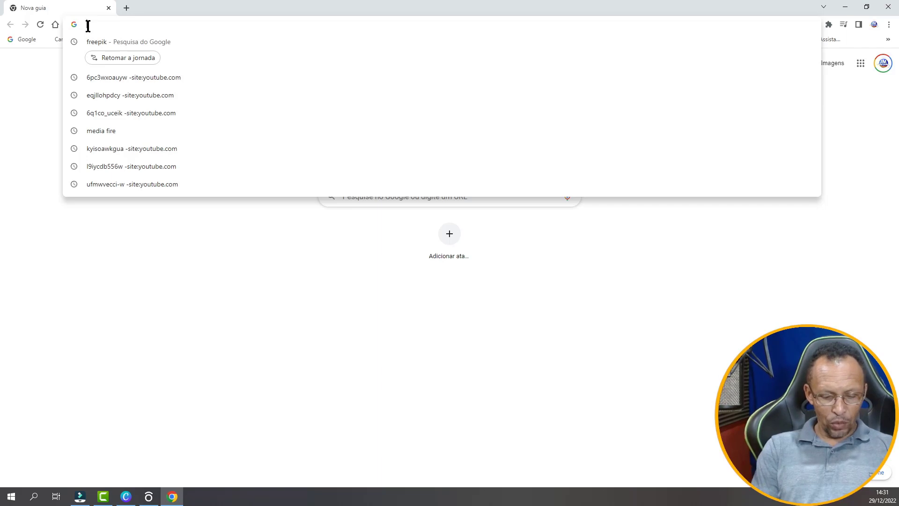
type("fig")
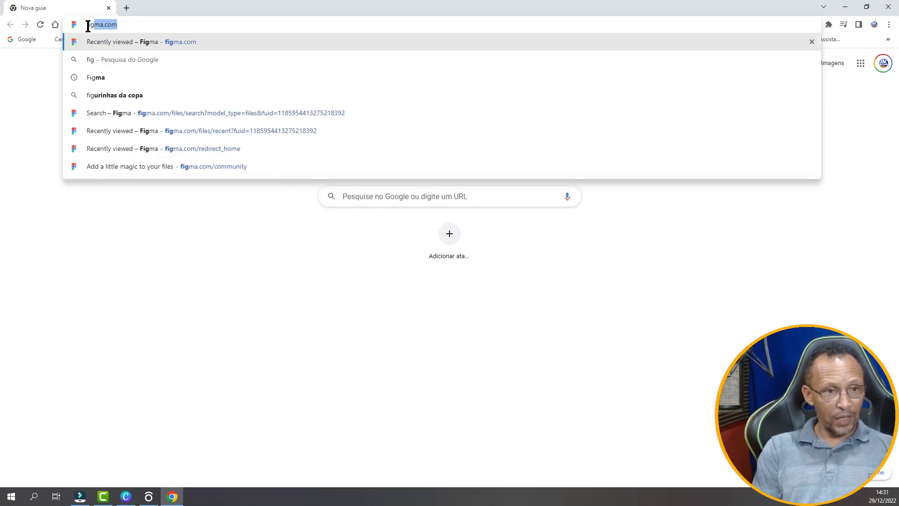
type("ma.com")
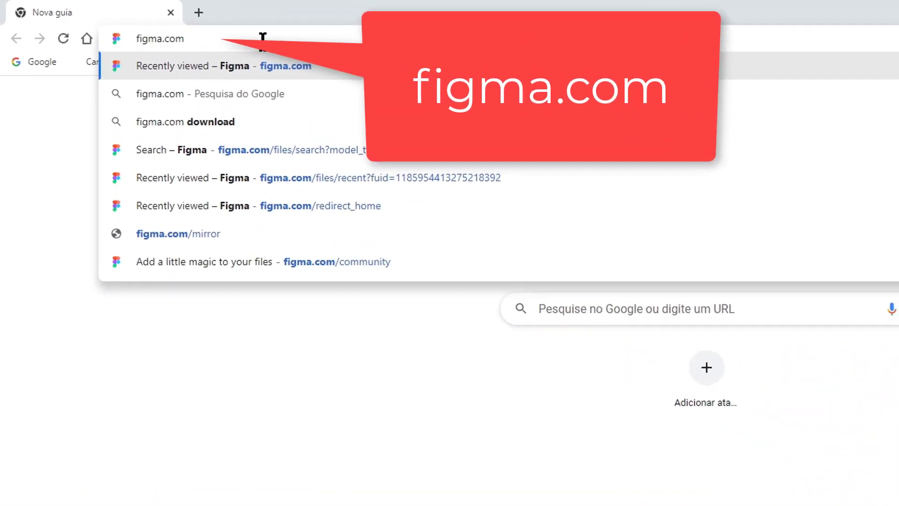
key("Return")
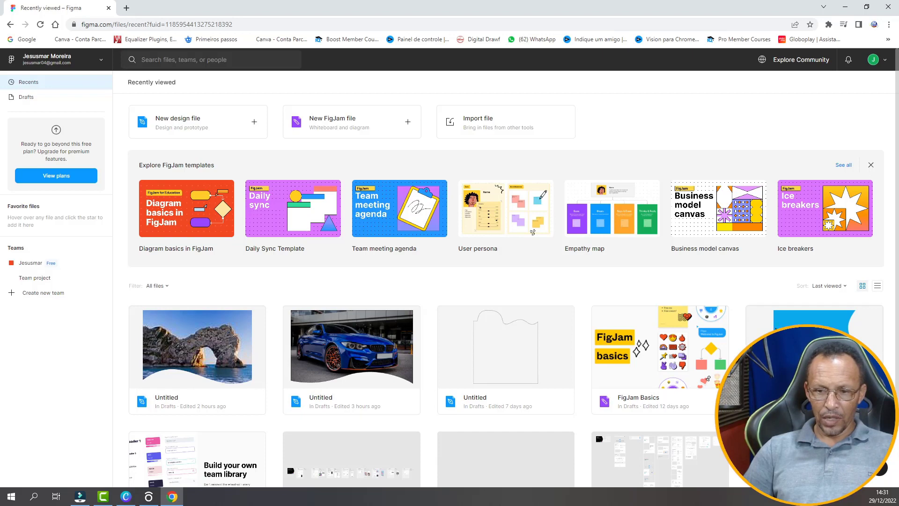
mouse_move(352, 359)
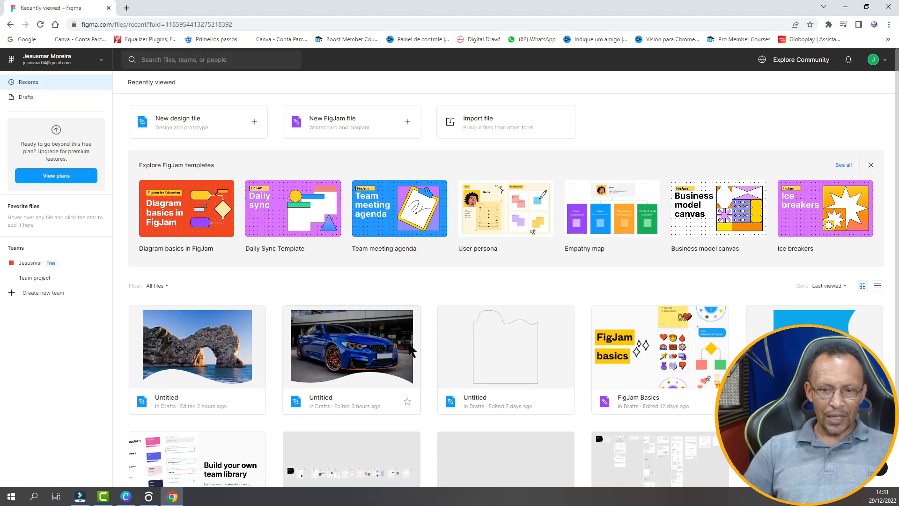
Create a new blank Untitled design file in Drafts from Figma's Recents page.
scroll(411, 351, "down", 2)
scroll(411, 350, "up", 2)
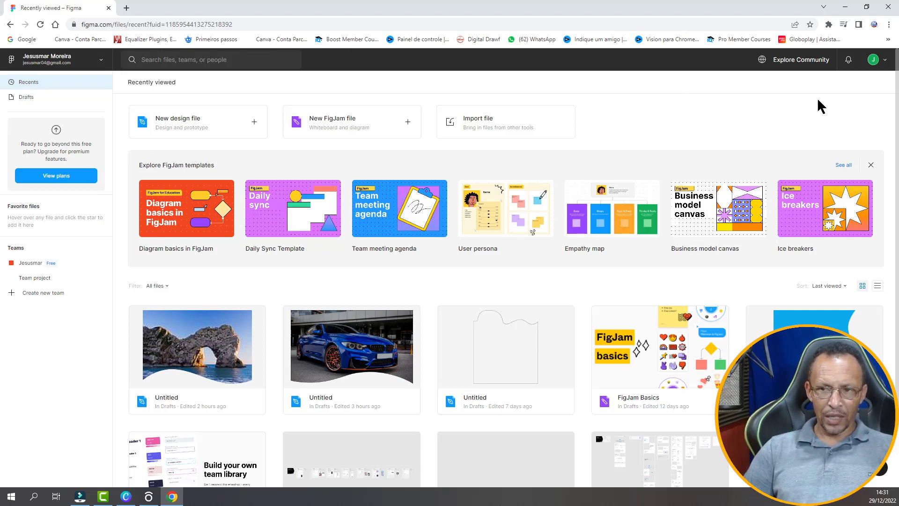
left_click(886, 66)
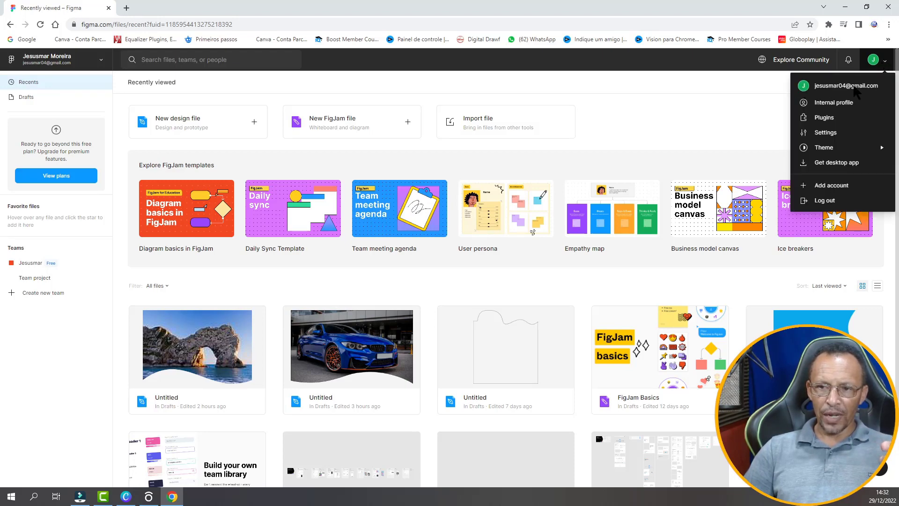
left_click(749, 86)
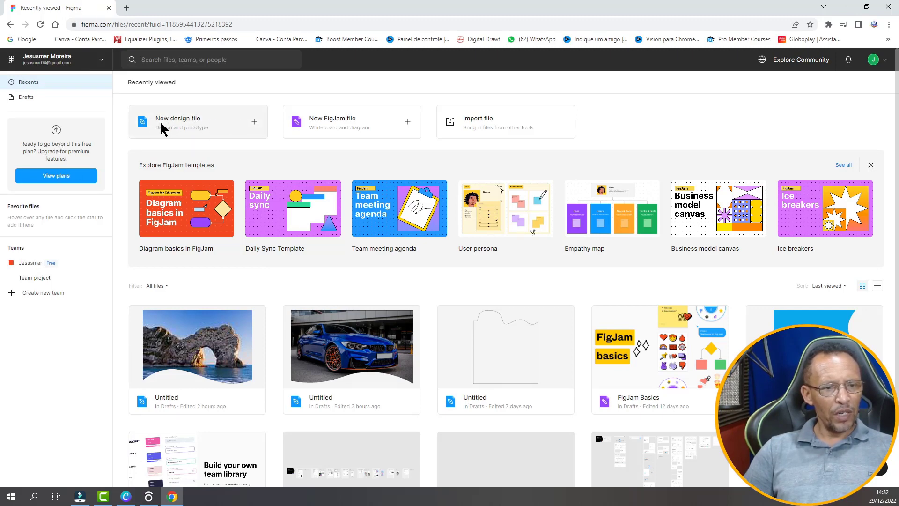
left_click(253, 126)
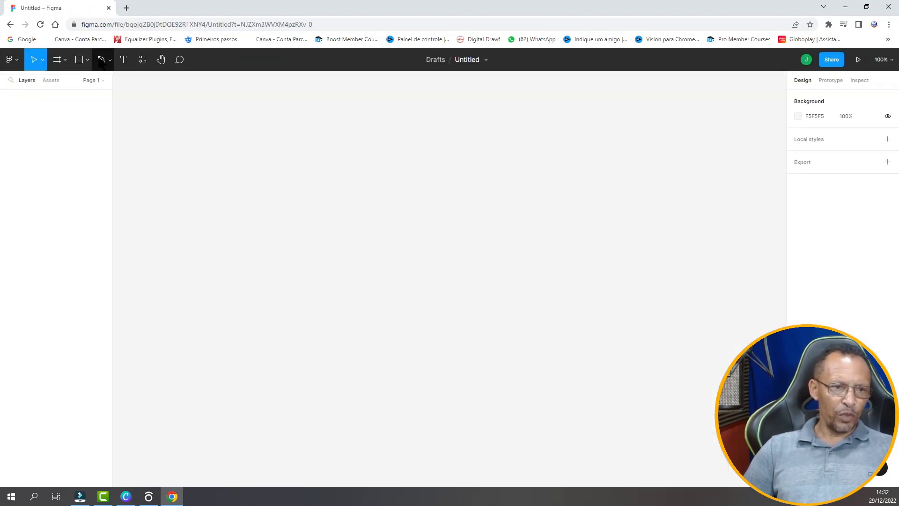
Draw an 831 × 423 grey rectangle near the canvas top and enter its vector editing.
left_click(88, 61)
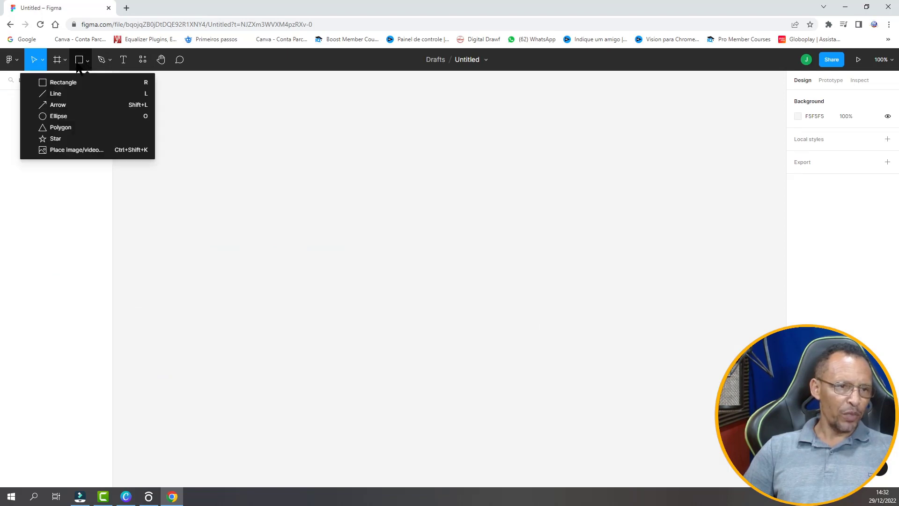
left_click(43, 84)
left_click(110, 60)
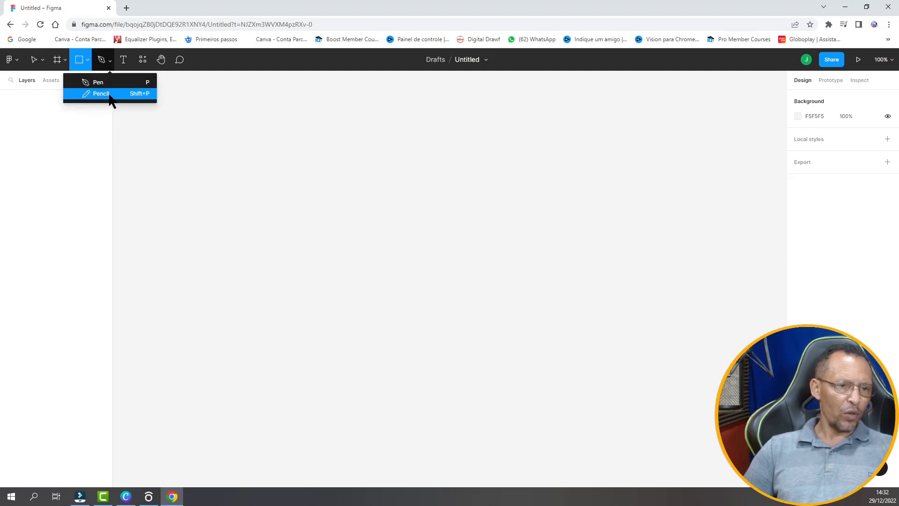
left_click(78, 60)
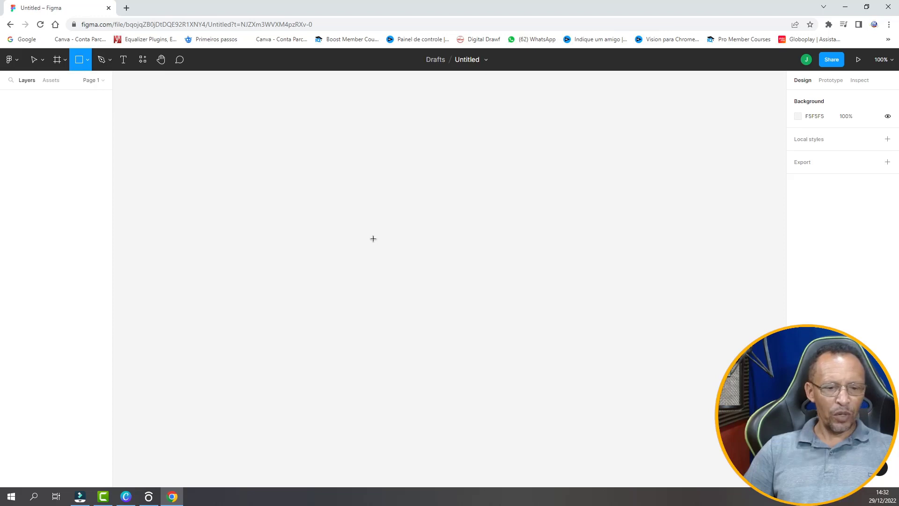
scroll(400, 278, "down", 2)
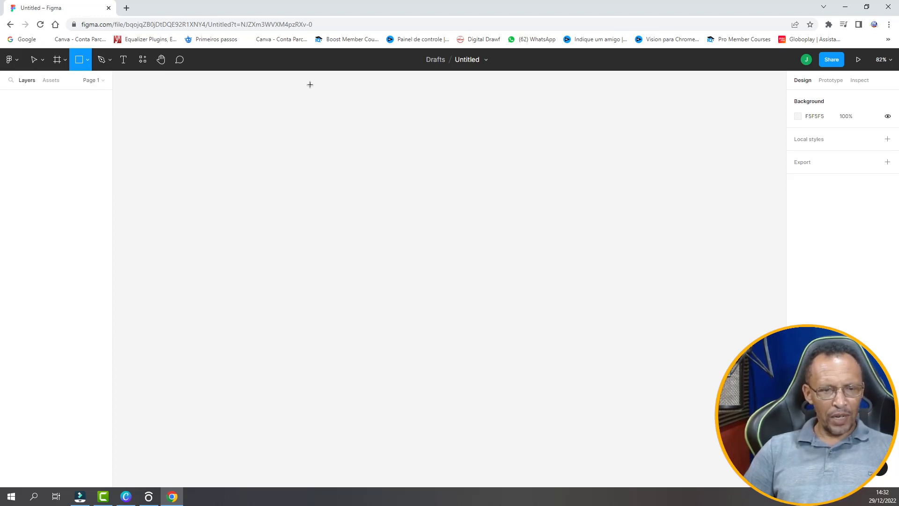
mouse_move(304, 84)
left_mouse_down()
mouse_move(552, 308)
mouse_move(589, 236)
mouse_move(623, 247)
left_mouse_up()
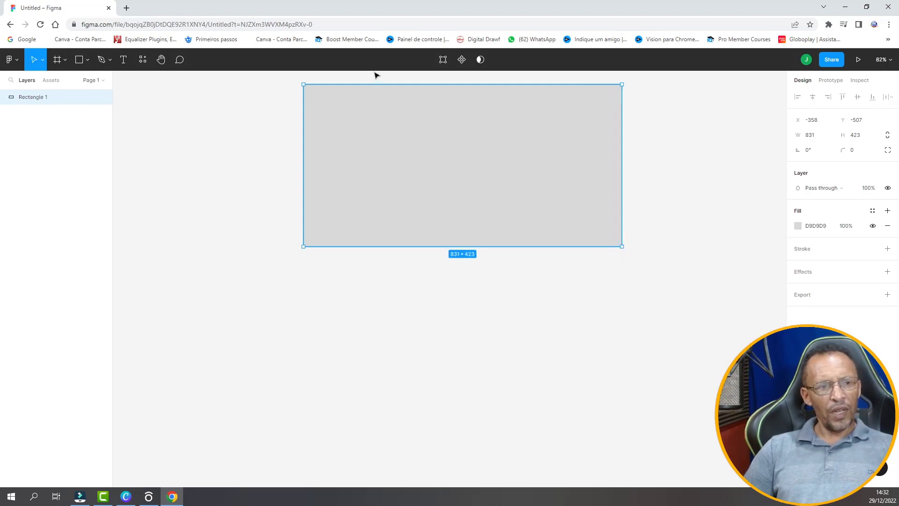
mouse_move(475, 174)
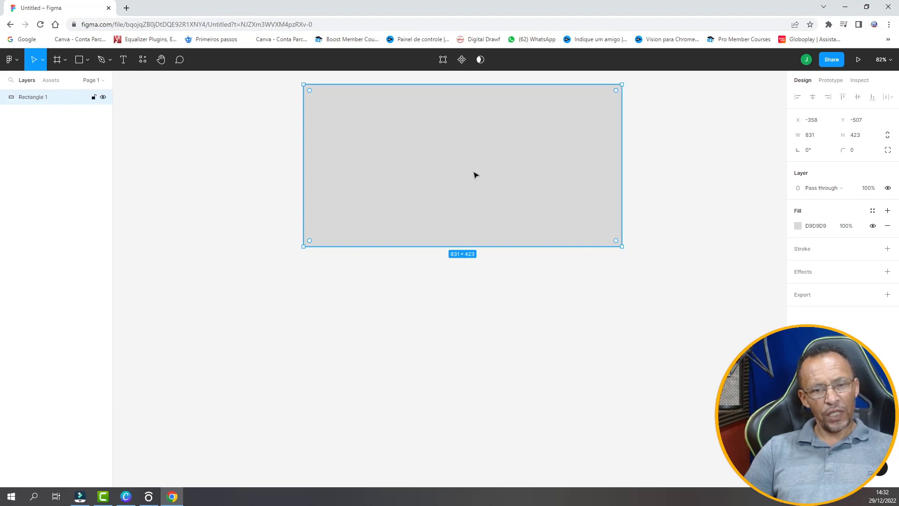
double_click(474, 175)
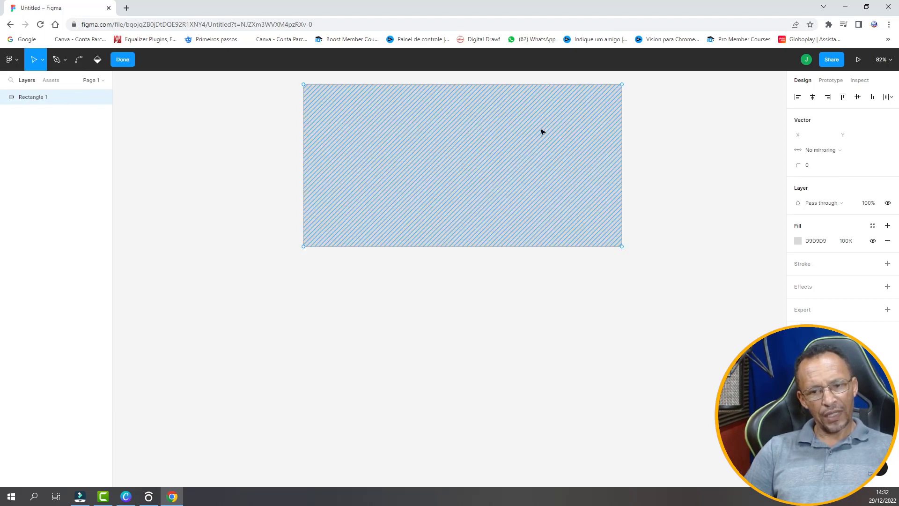
Bend Rectangle 1's bottom edge into a deep wave by dragging its curve and handles.
left_click(79, 60)
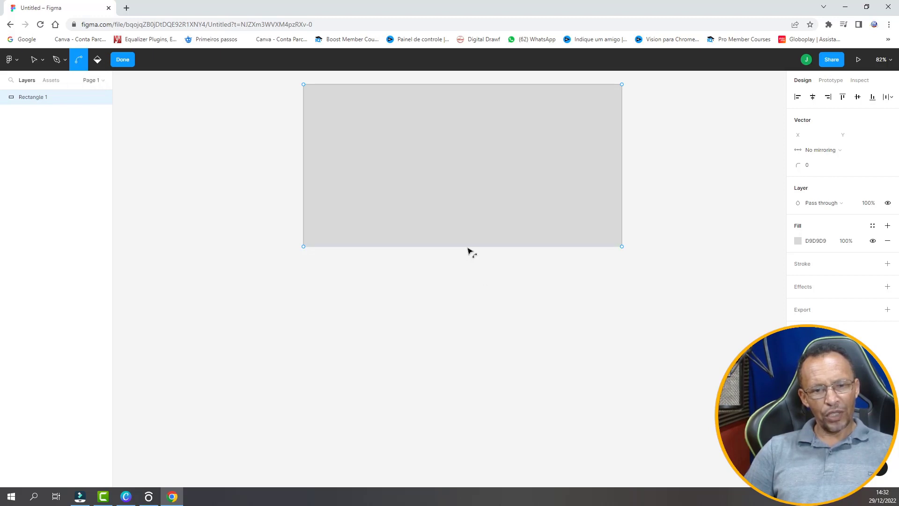
left_click_drag(470, 251, 471, 209)
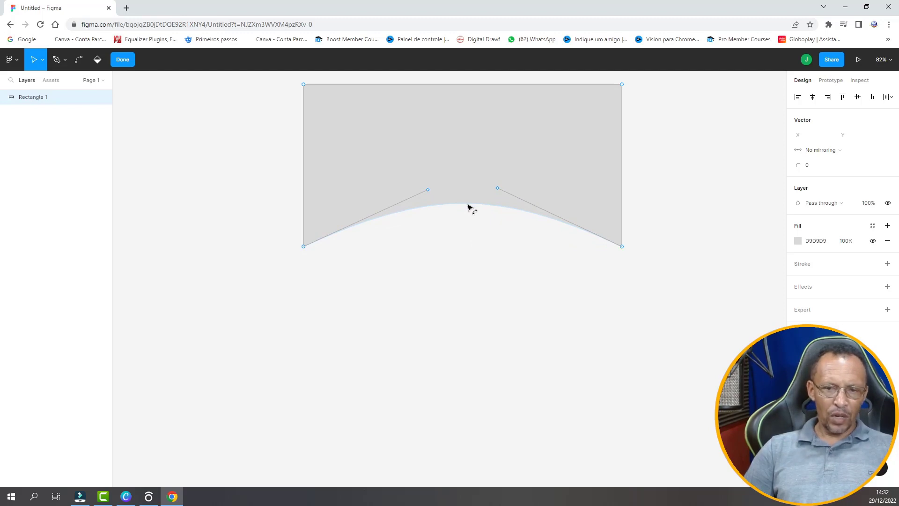
left_click_drag(471, 208, 415, 201)
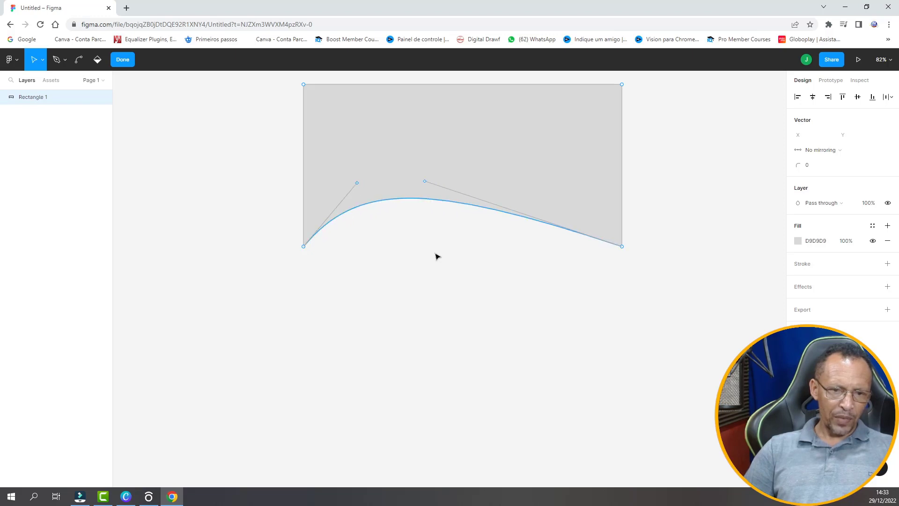
left_click(426, 182)
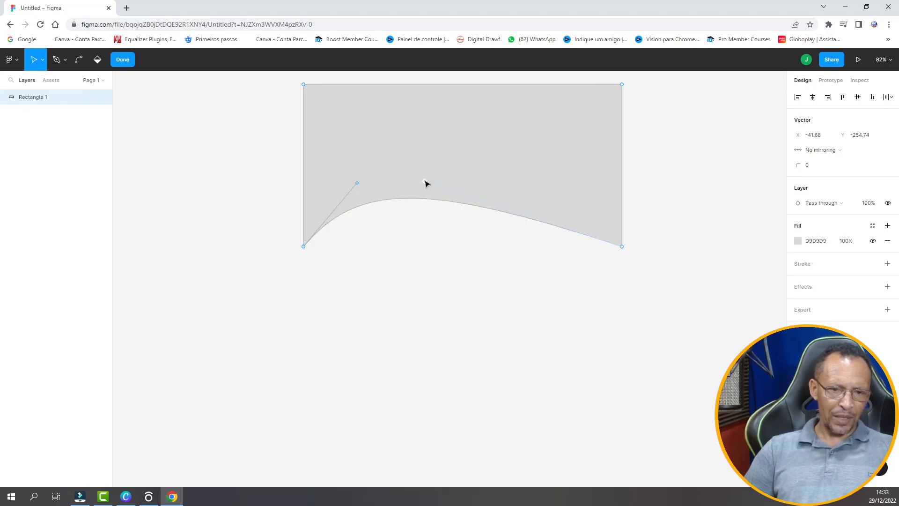
mouse_move(426, 184)
left_mouse_down()
mouse_move(497, 280)
mouse_move(538, 303)
left_mouse_up()
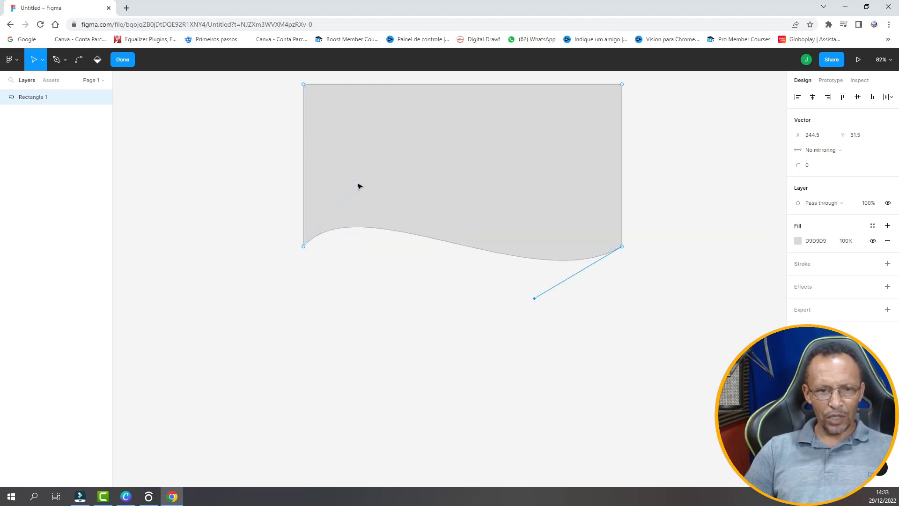
left_click_drag(359, 185, 389, 159)
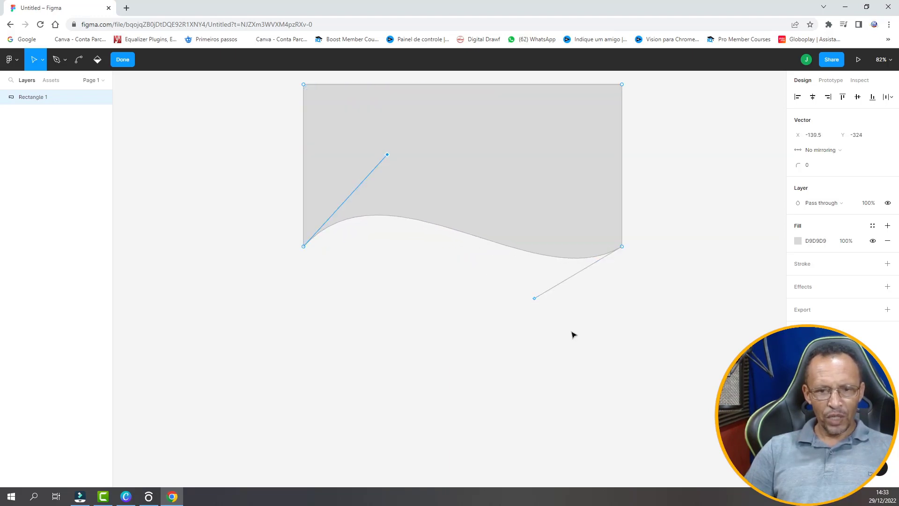
left_click_drag(536, 299, 528, 315)
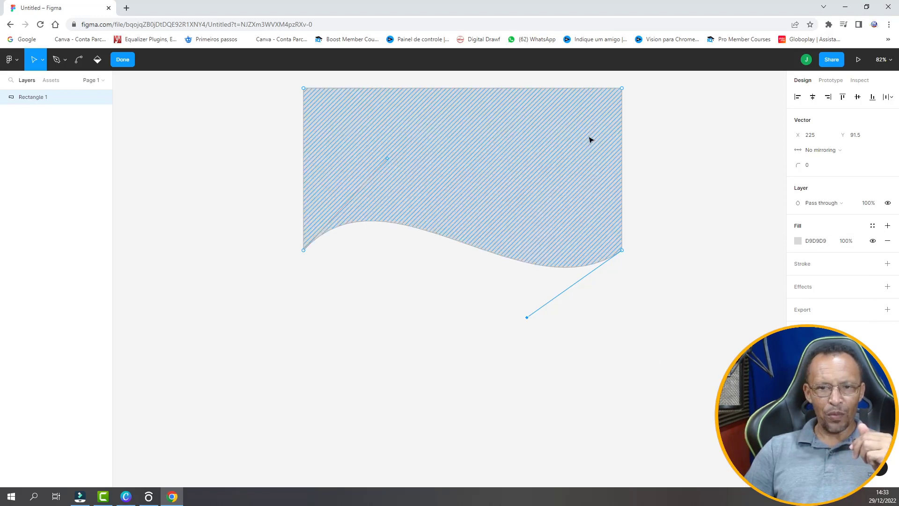
scroll(670, 189, "up", 1)
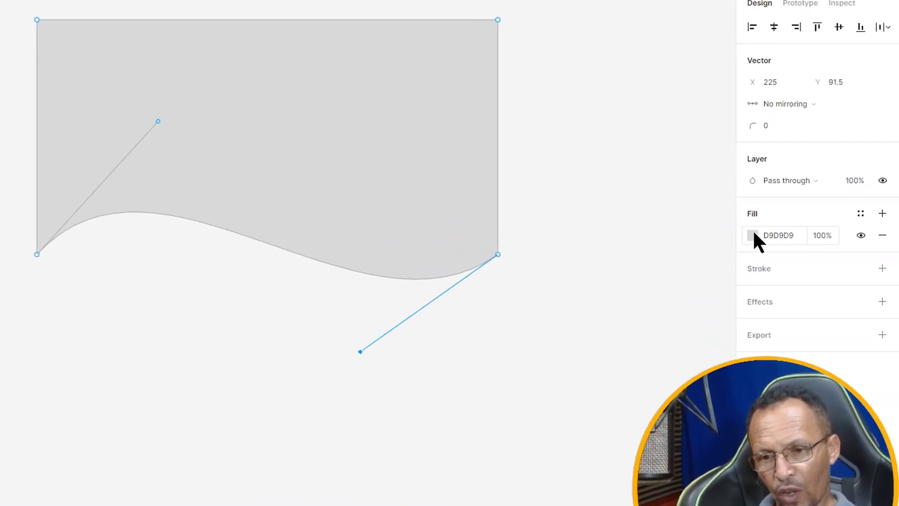
Switch the shape's fill from Solid to Image and open the image file picker.
left_click(753, 234)
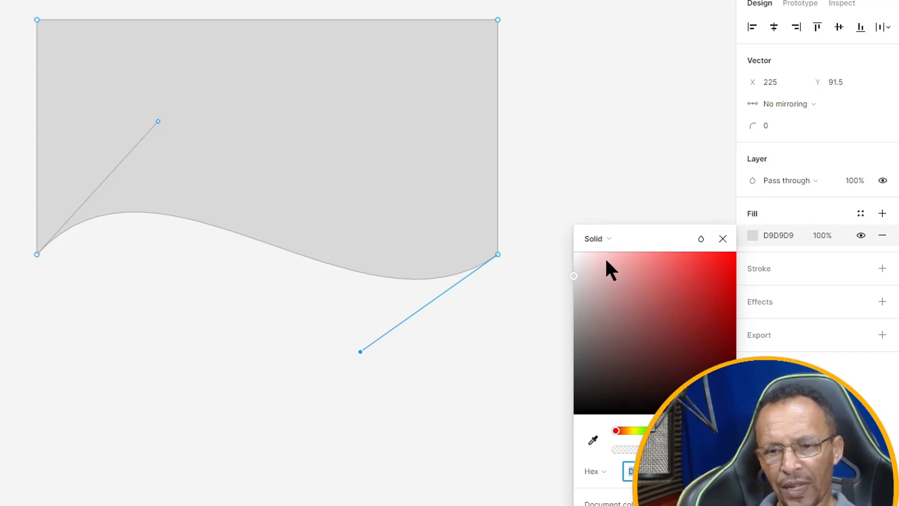
left_click(636, 242)
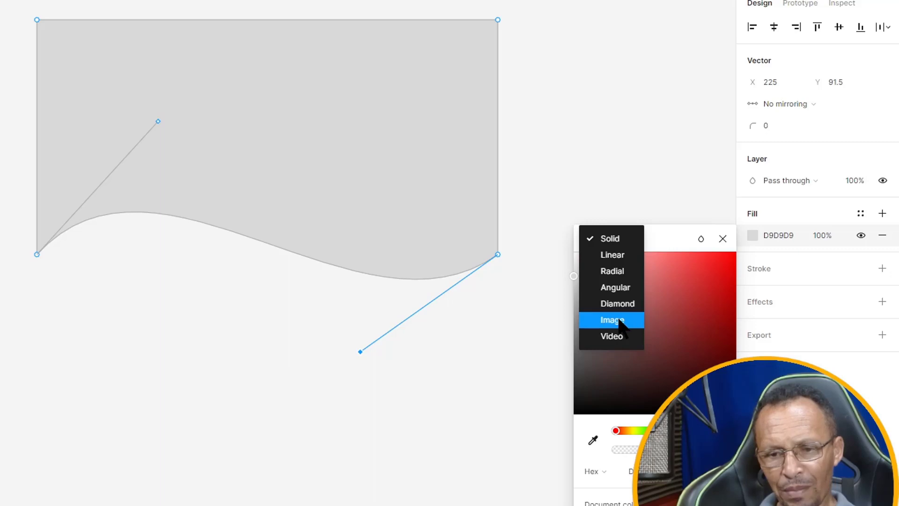
left_click(605, 319)
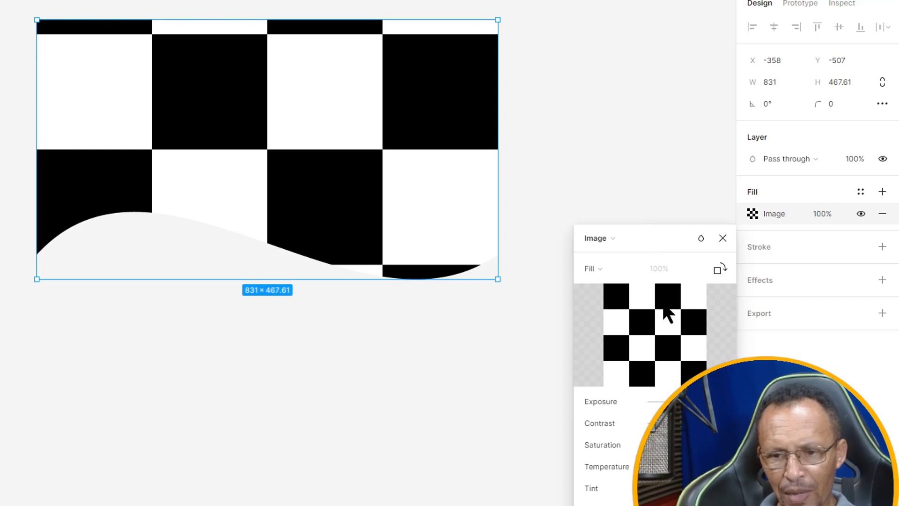
mouse_move(655, 334)
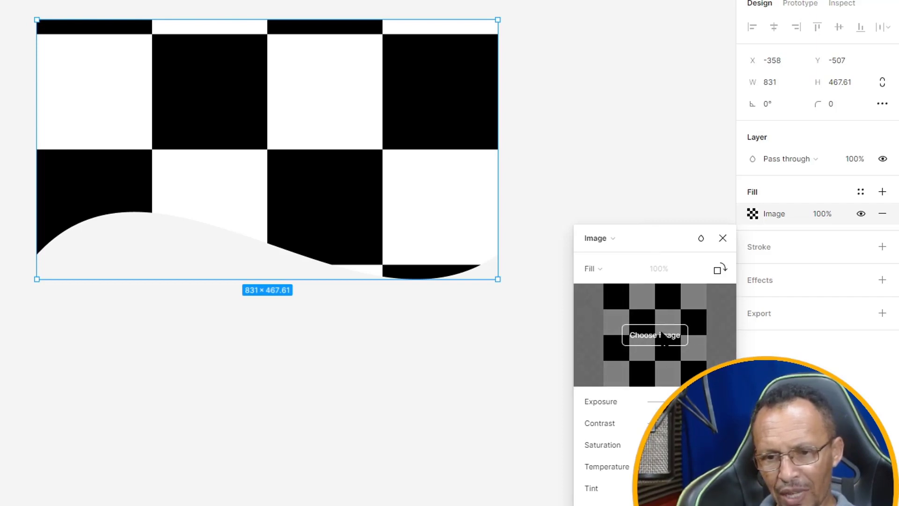
left_click(665, 338)
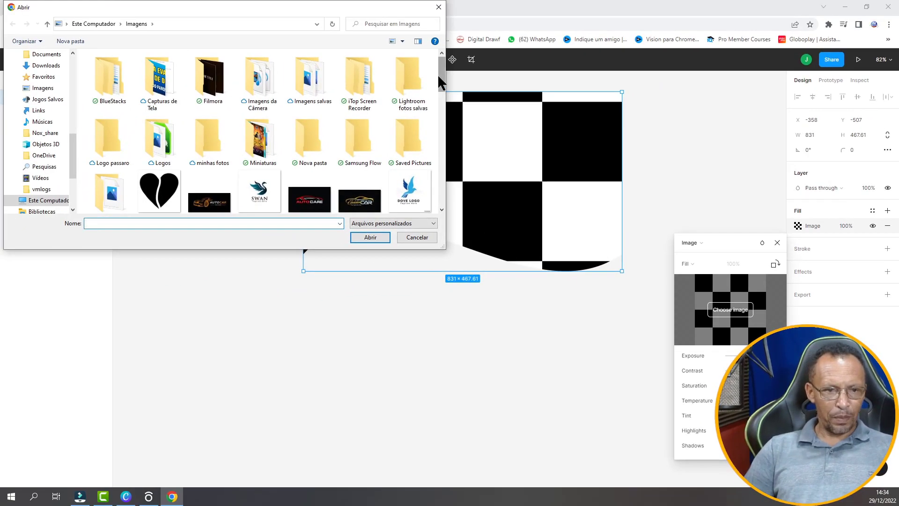
Load the file 'th' so the wave shows the rock arch seascape photo.
left_click_drag(443, 96, 440, 170)
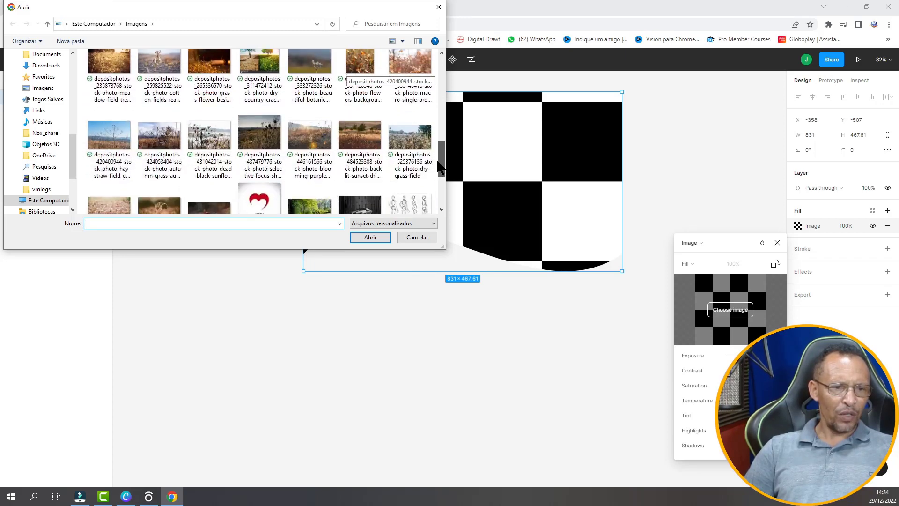
left_click_drag(440, 171, 443, 58)
left_click(412, 136)
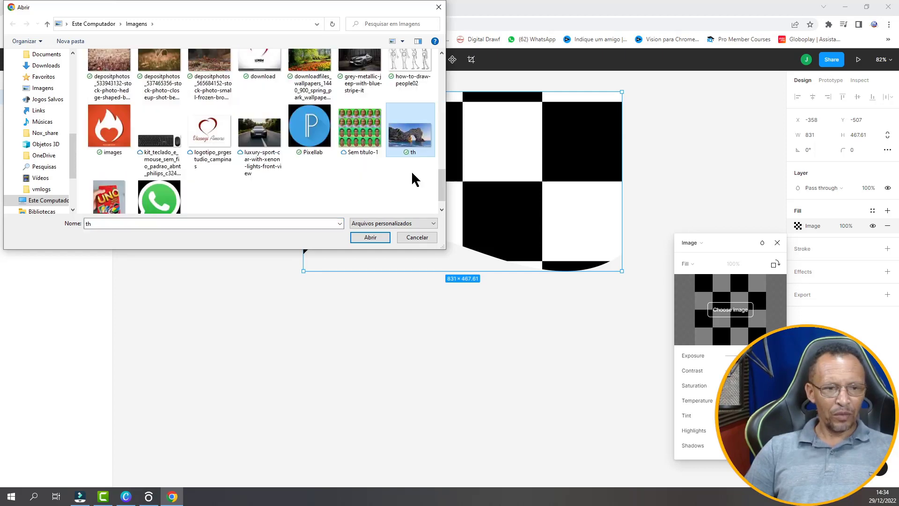
left_click(371, 238)
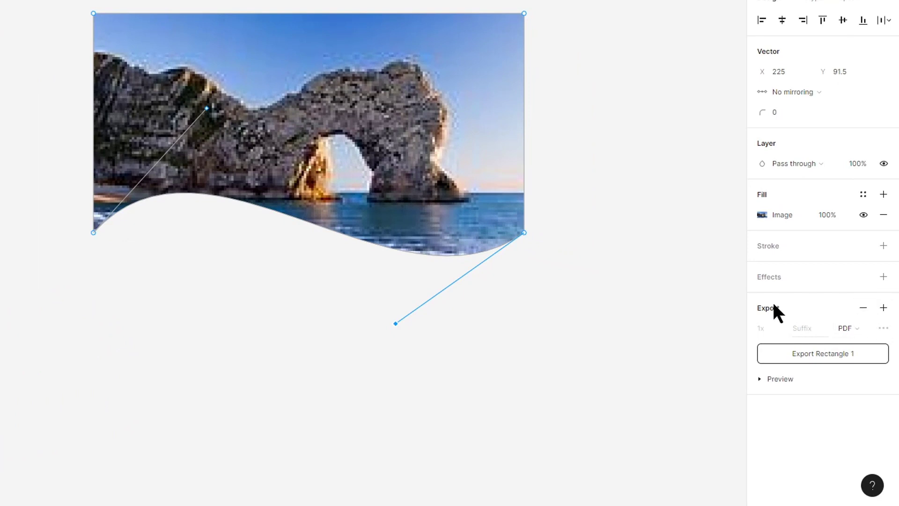
Set the shape's export format to PDF after briefly trying PNG.
left_click(861, 331)
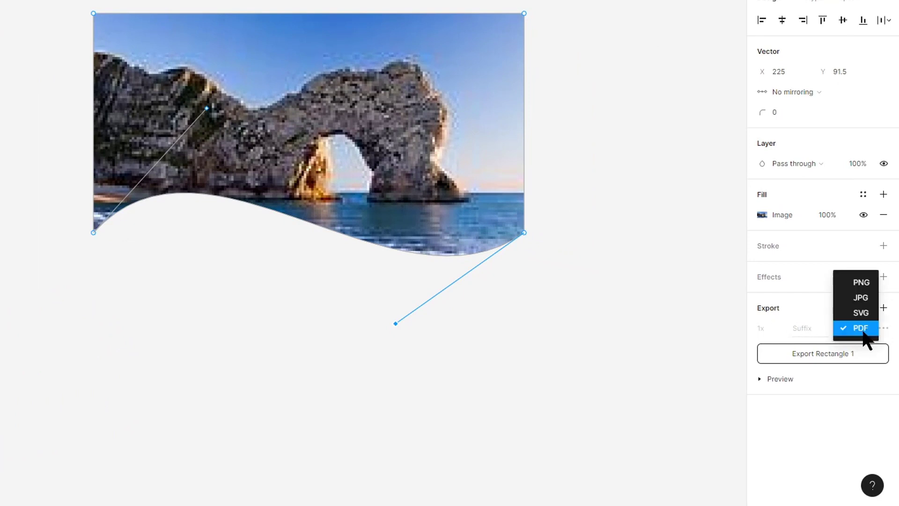
left_click(861, 283)
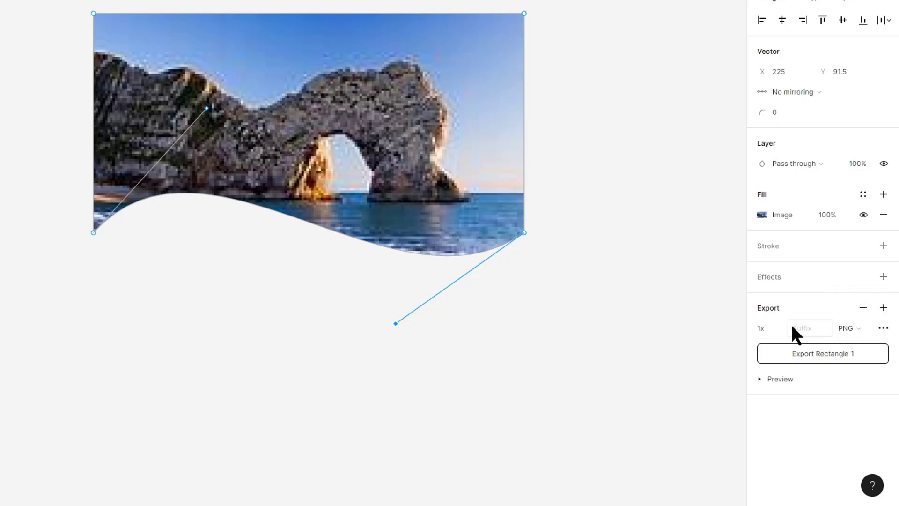
left_click(867, 329)
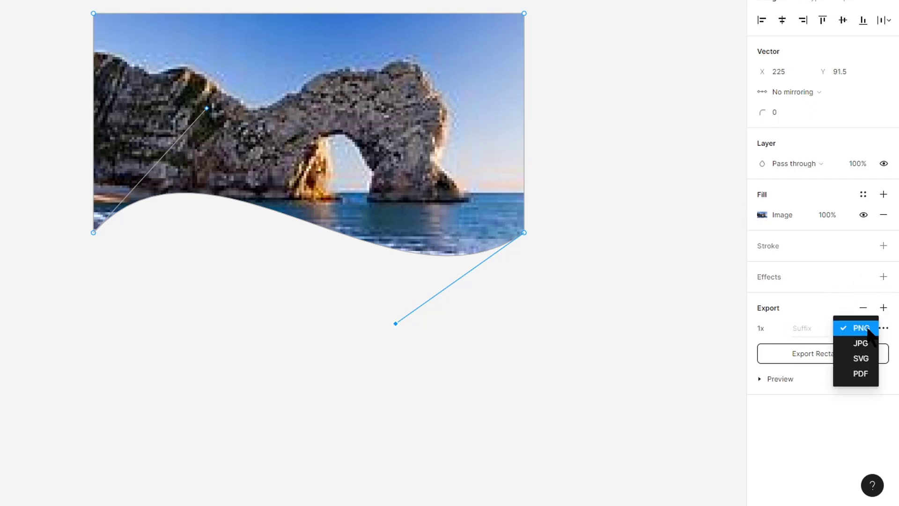
left_click(865, 373)
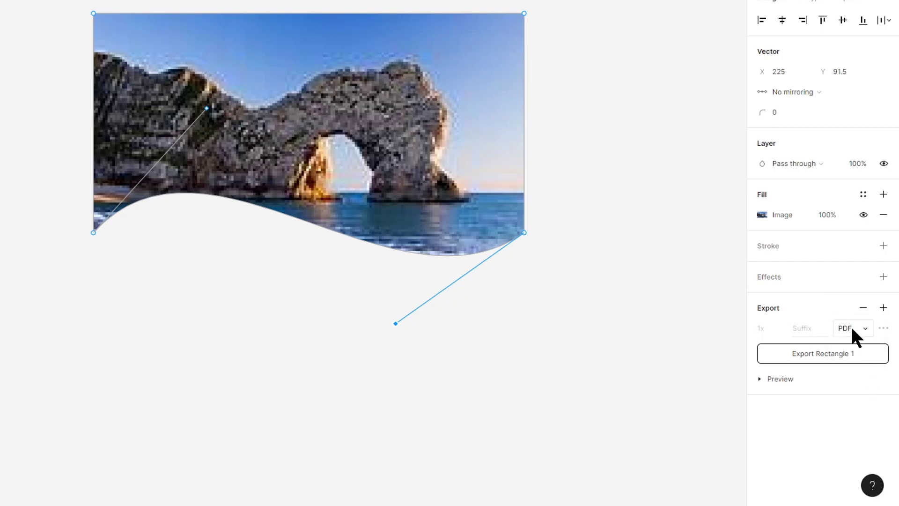
left_click(862, 333)
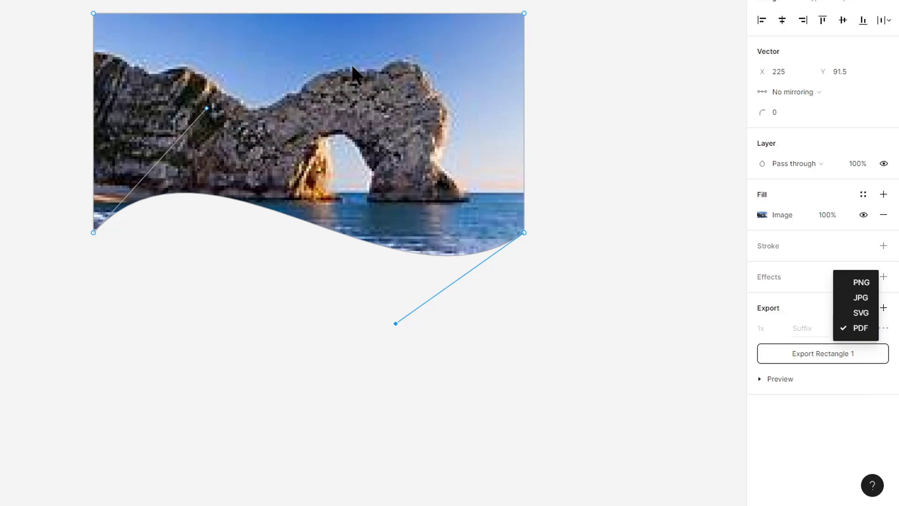
left_click(861, 328)
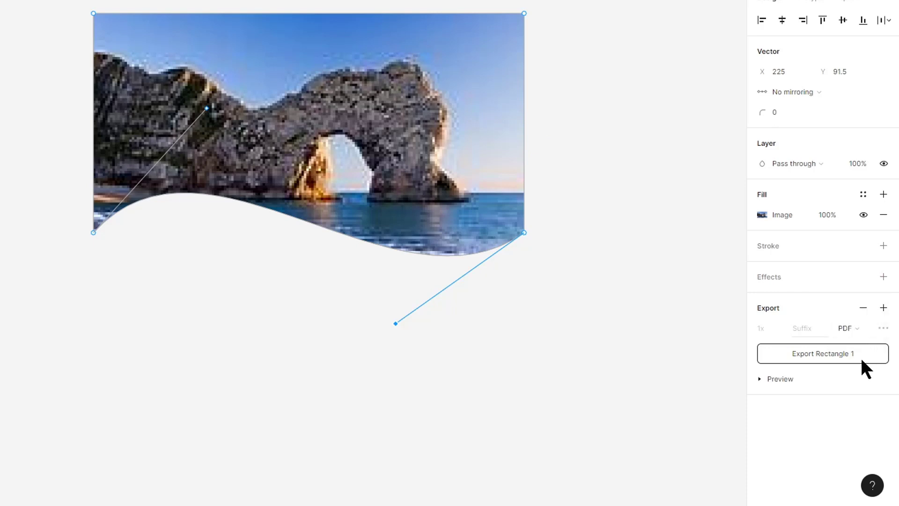
Export Rectangle 1 as Quadro curvo 003.pdf, overwriting the existing file.
left_click(832, 352)
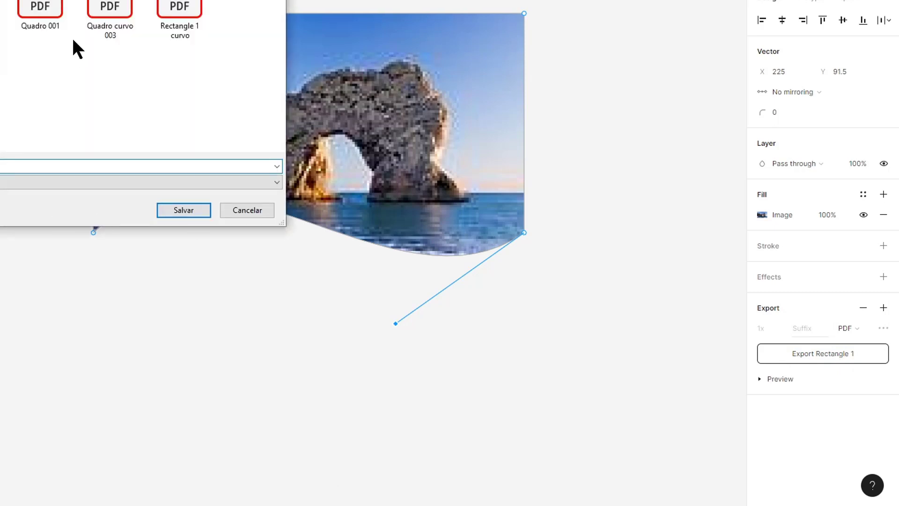
left_click(108, 9)
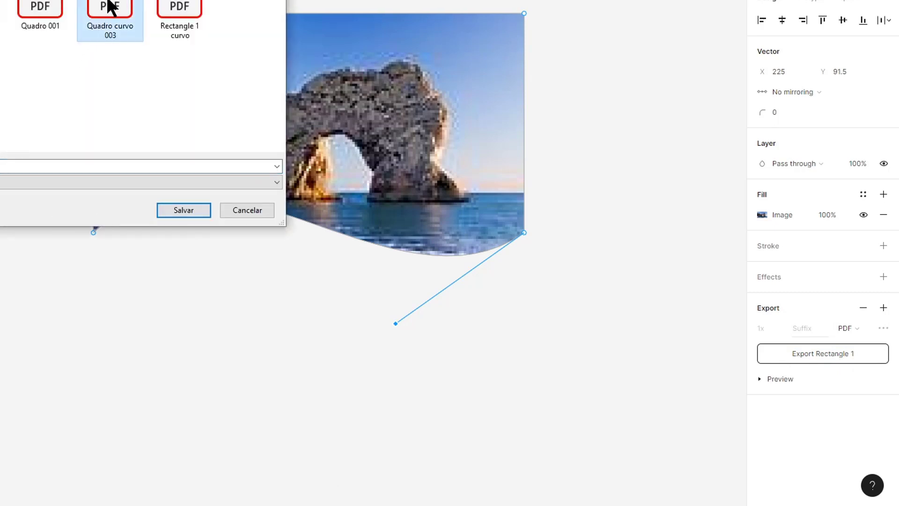
left_click(178, 211)
left_click(323, 228)
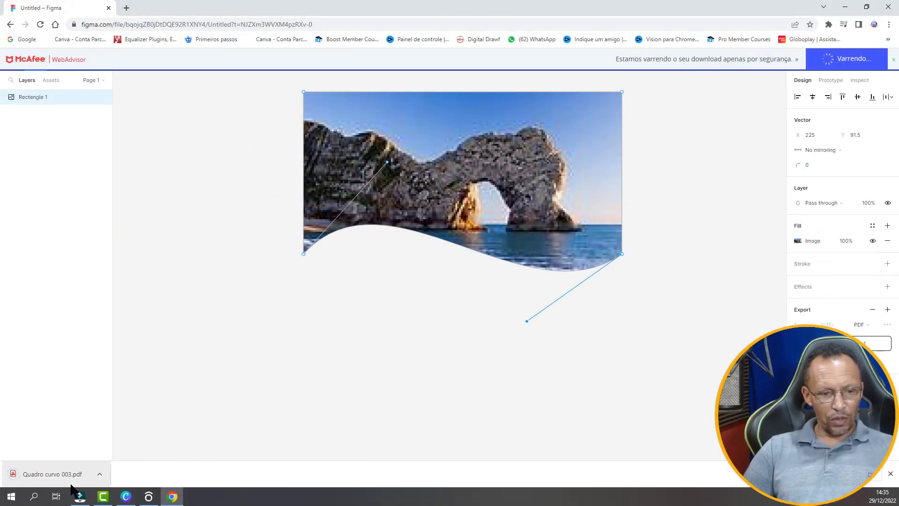
Delete the office photo from the Cursos Online header and add a blank second page.
left_click(126, 496)
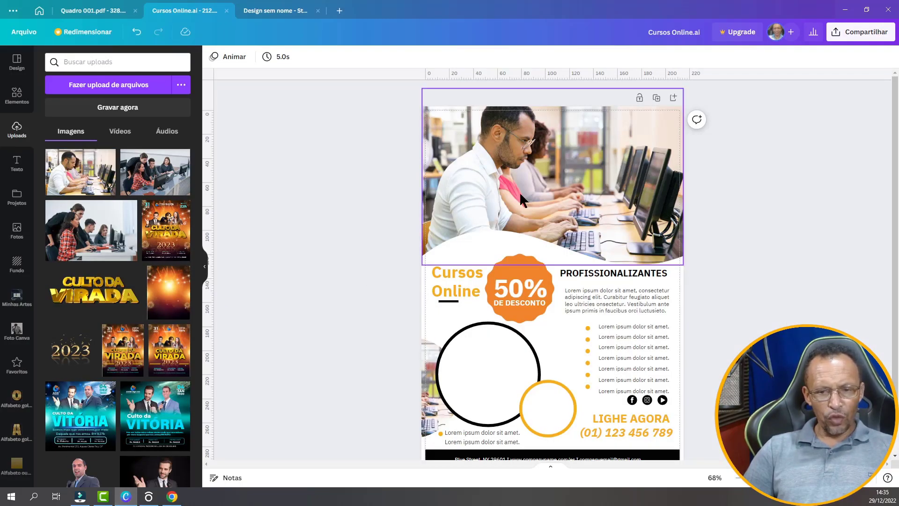
left_click(647, 174)
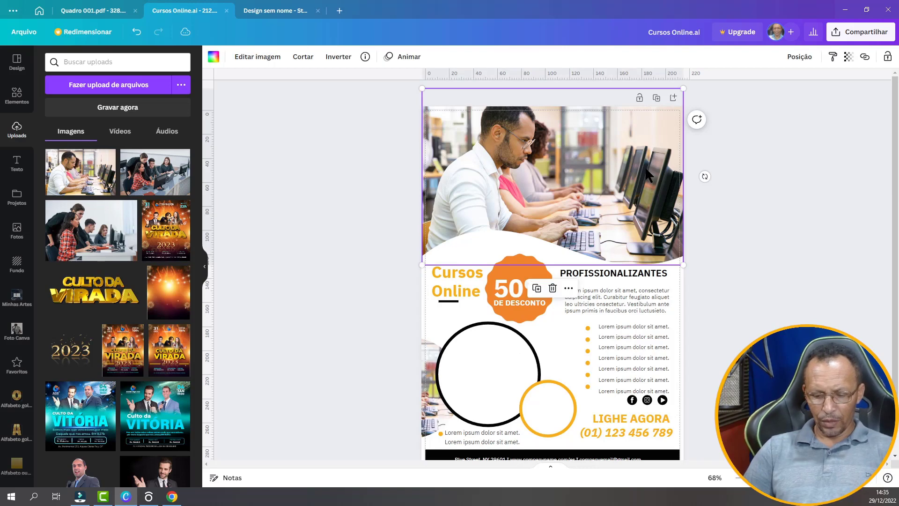
key("Delete")
key("Delete")
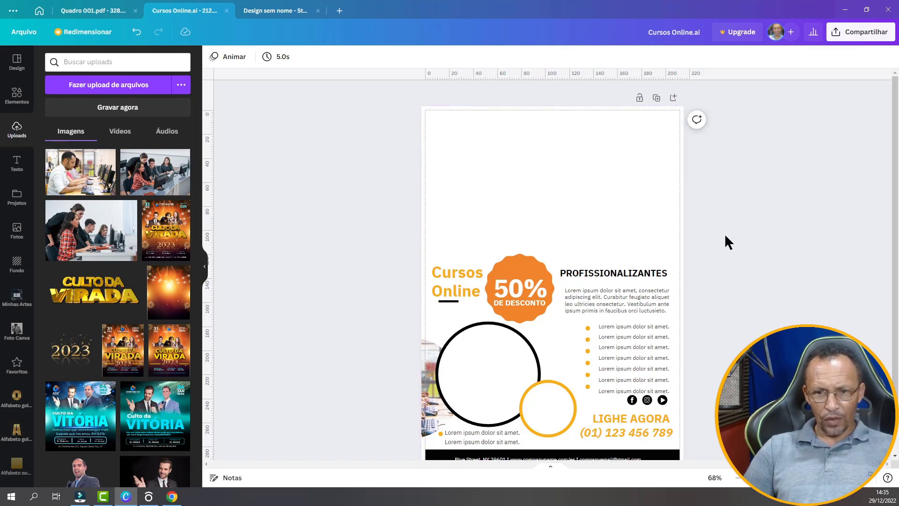
scroll(596, 283, "down", 2)
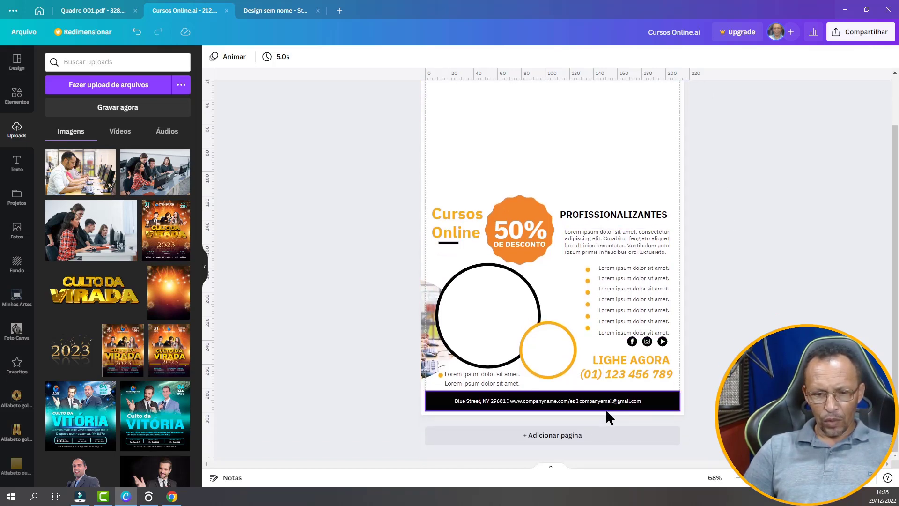
left_click(542, 435)
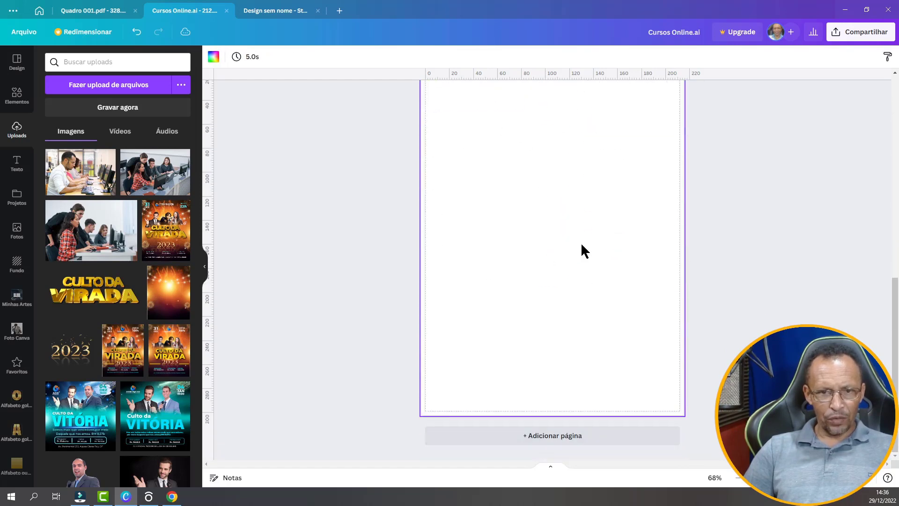
Import Quadro curvo 003.pdf from the computer through Arquivo > Importar arquivos.
left_click(22, 39)
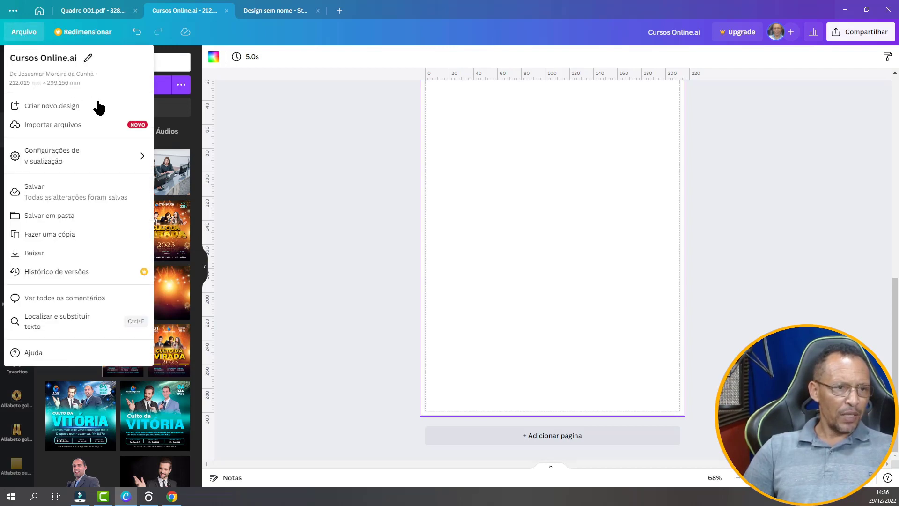
left_click(51, 126)
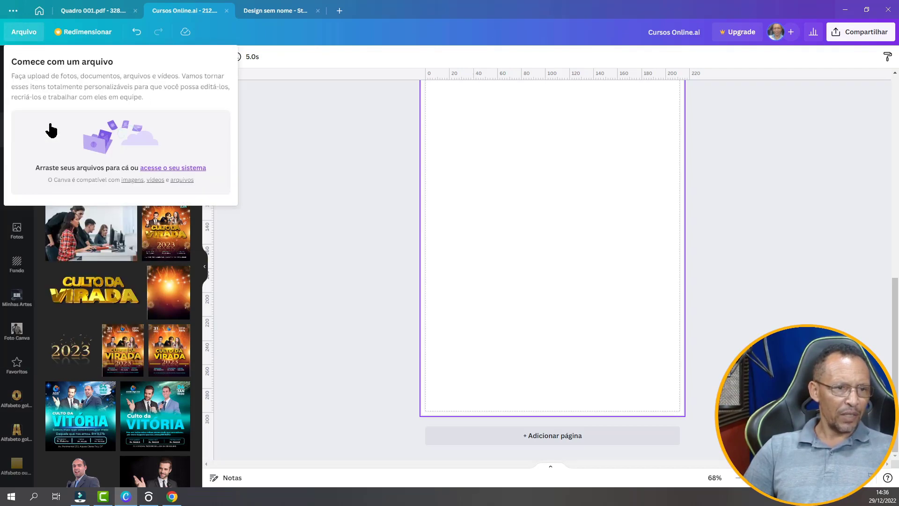
left_click(151, 169)
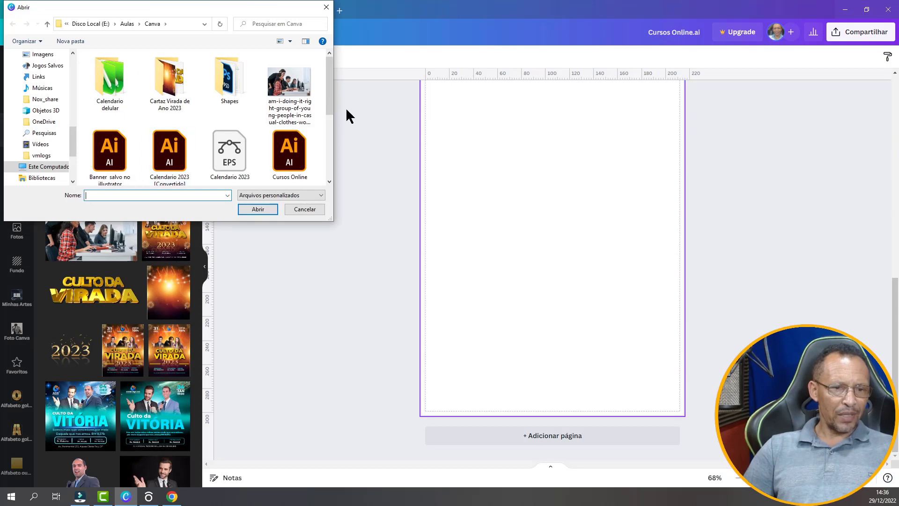
left_click_drag(330, 71, 331, 146)
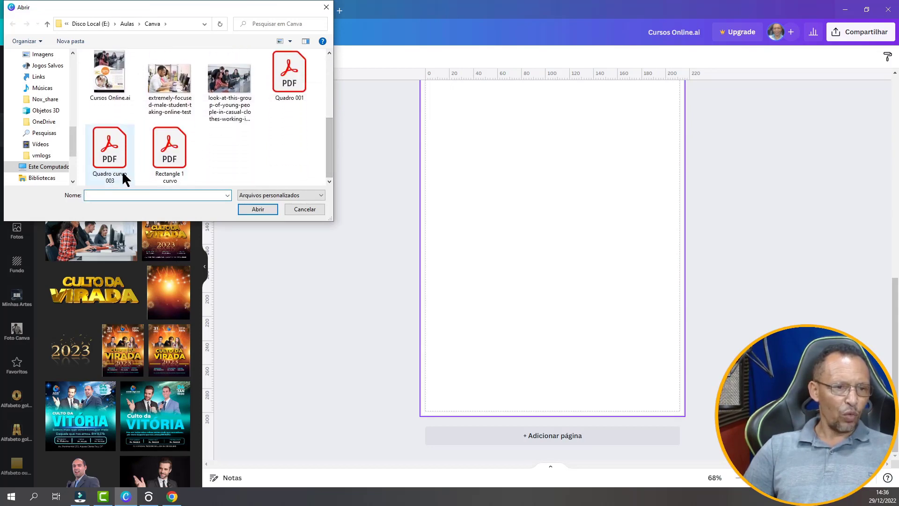
left_click(111, 159)
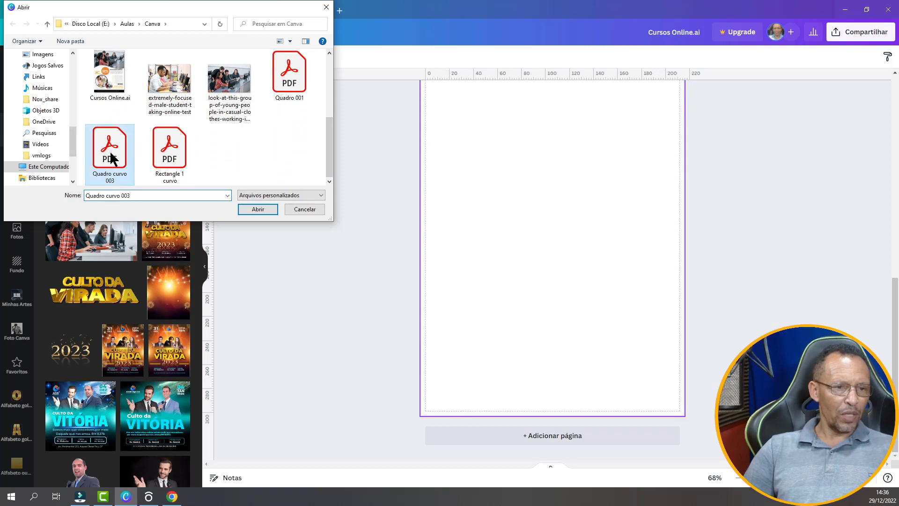
left_click(265, 211)
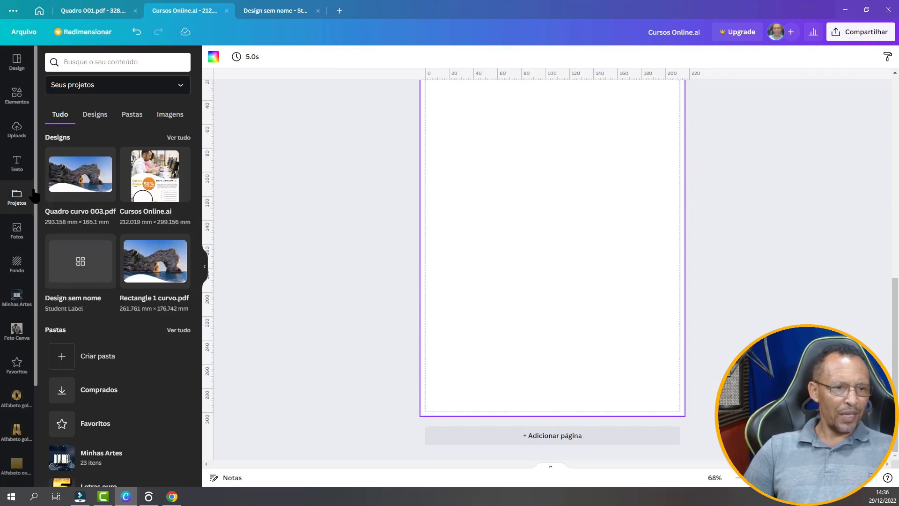
mouse_move(80, 174)
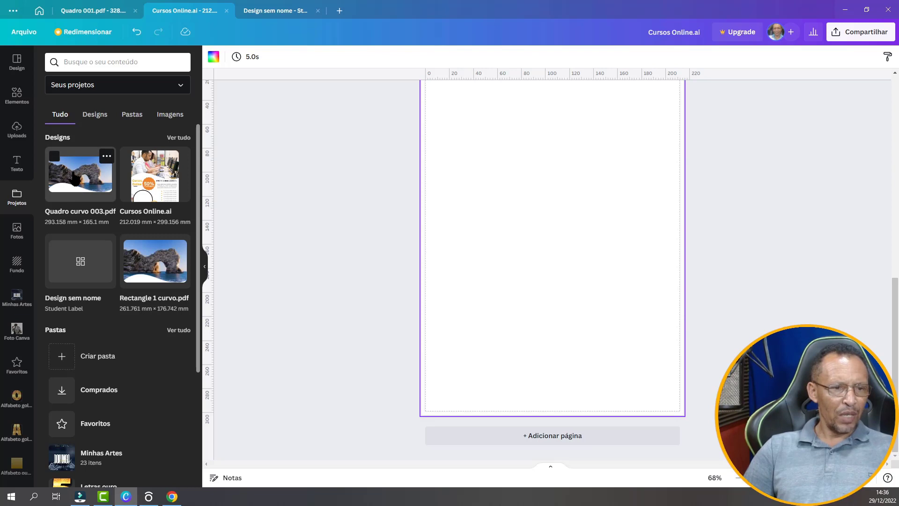
Drag the rock-arch photo from page 2 into page 1's wavy header frame.
left_click(74, 178)
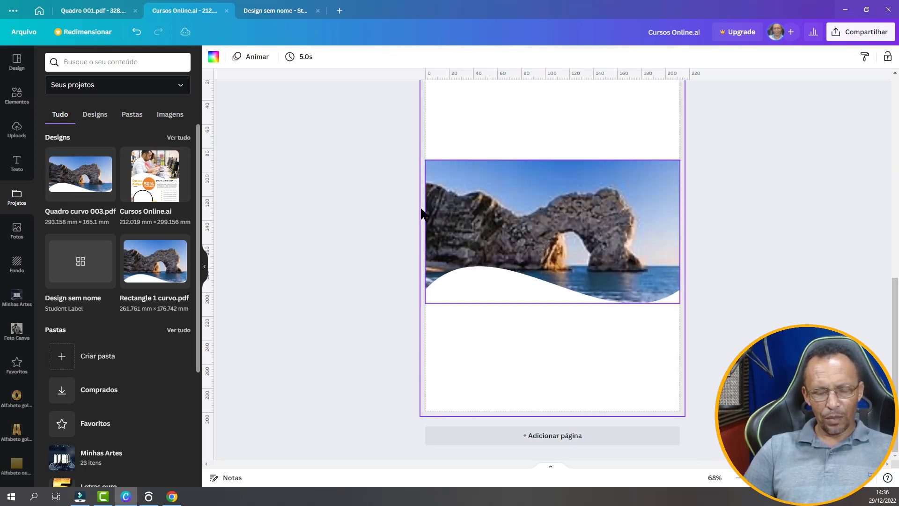
scroll(591, 304, "up", 1)
scroll(591, 304, "up", 2)
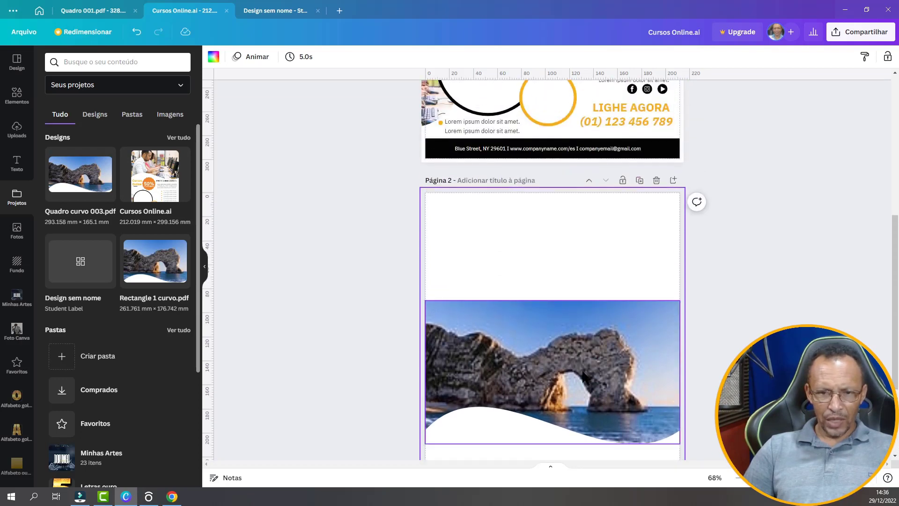
left_click_drag(584, 374, 578, 38)
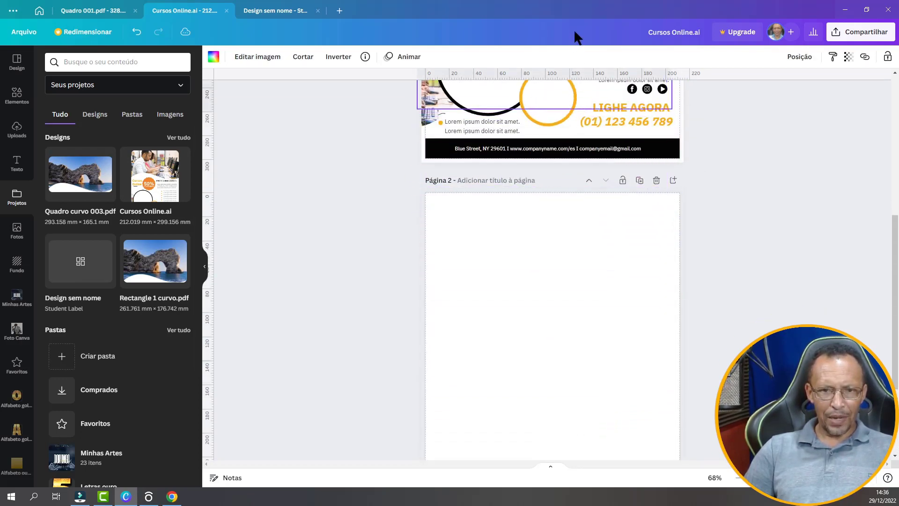
left_click_drag(577, 38, 579, 119)
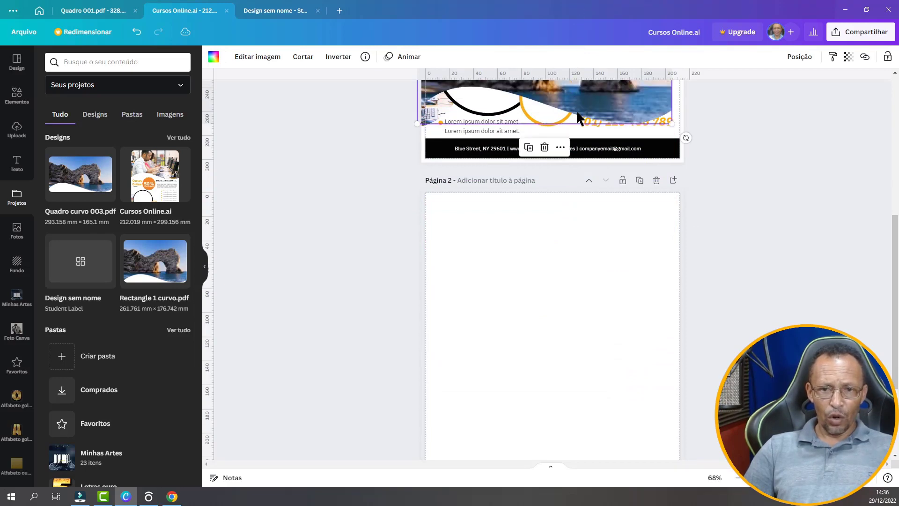
Nudge the arch photo up into position in the header and check the result.
scroll(582, 139, "up", 4)
scroll(582, 145, "up", 3)
left_click_drag(643, 346, 647, 182)
left_click_drag(647, 170, 647, 163)
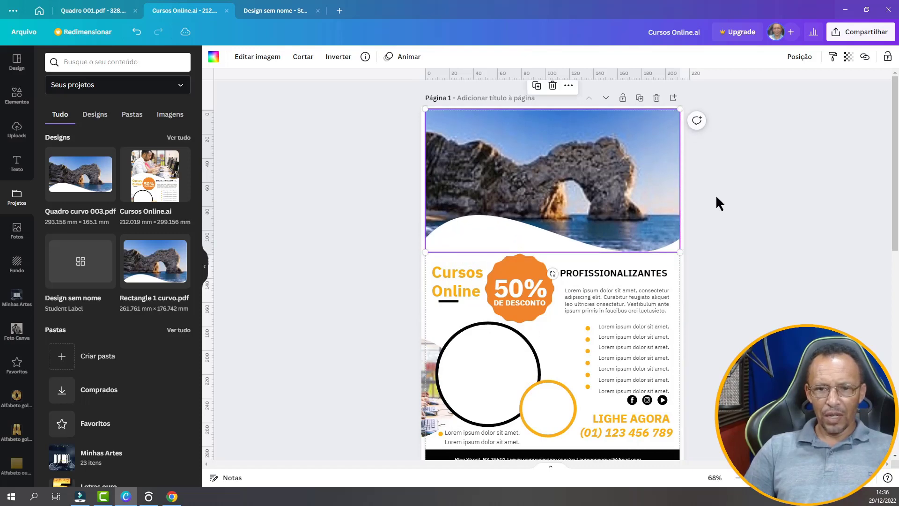
left_click(728, 211)
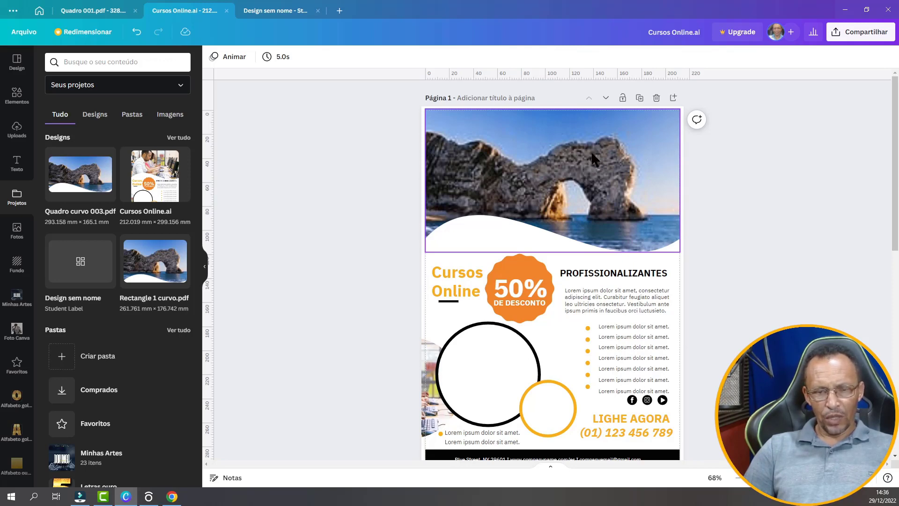
left_click(608, 172)
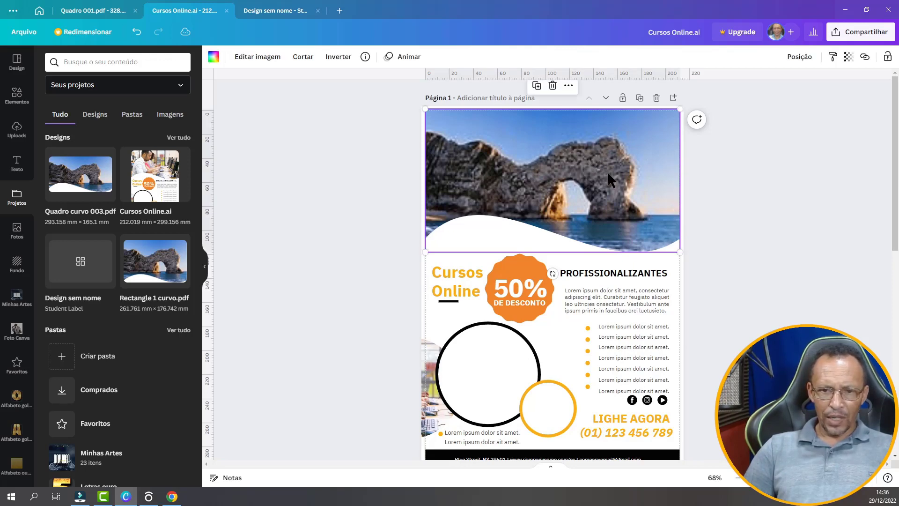
Detach the arch photo from the header frame with Desanexar imagem and delete it.
right_click(609, 174)
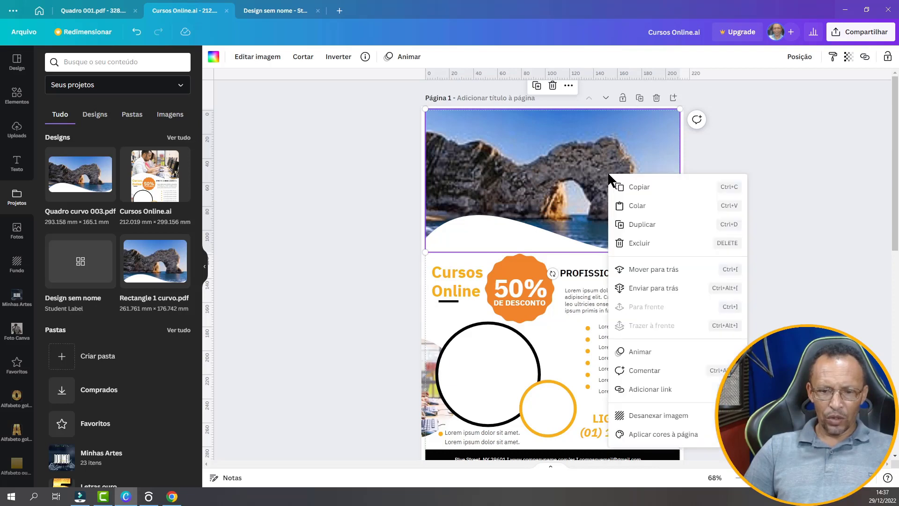
left_click(674, 417)
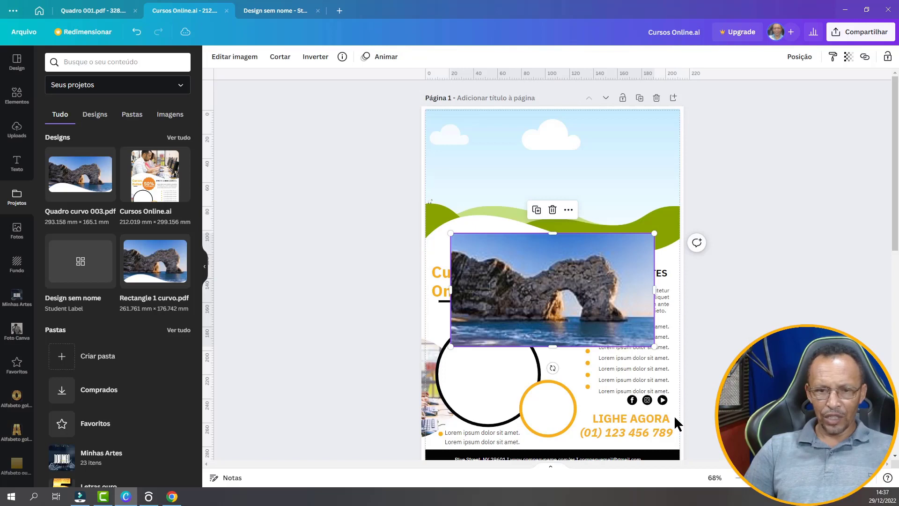
left_click_drag(593, 285, 388, 236)
key("Delete")
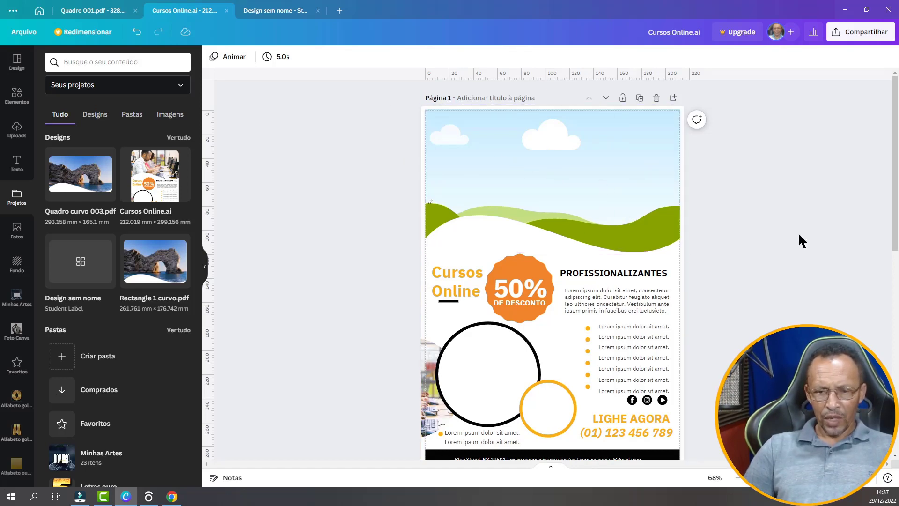
Move the lower wave layer up under the hills and colour it orange.
left_click(578, 190)
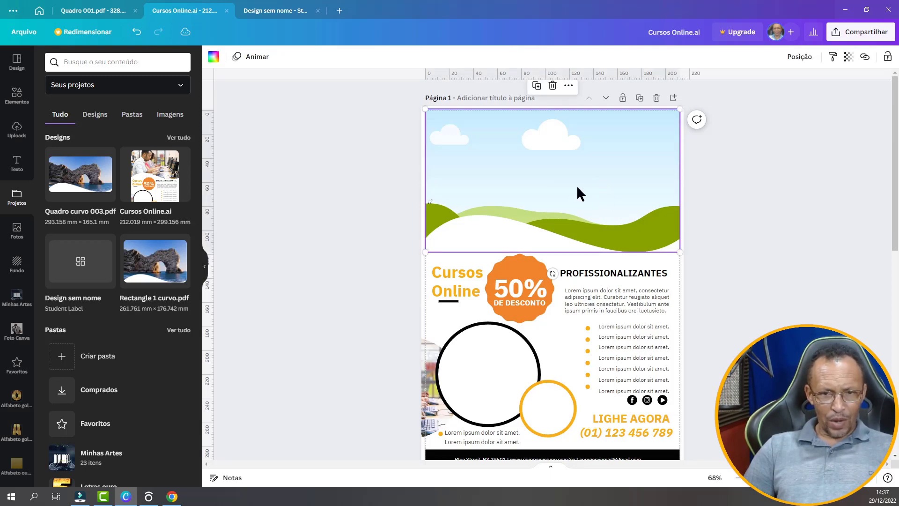
left_click(537, 87)
left_click_drag(572, 195, 571, 159)
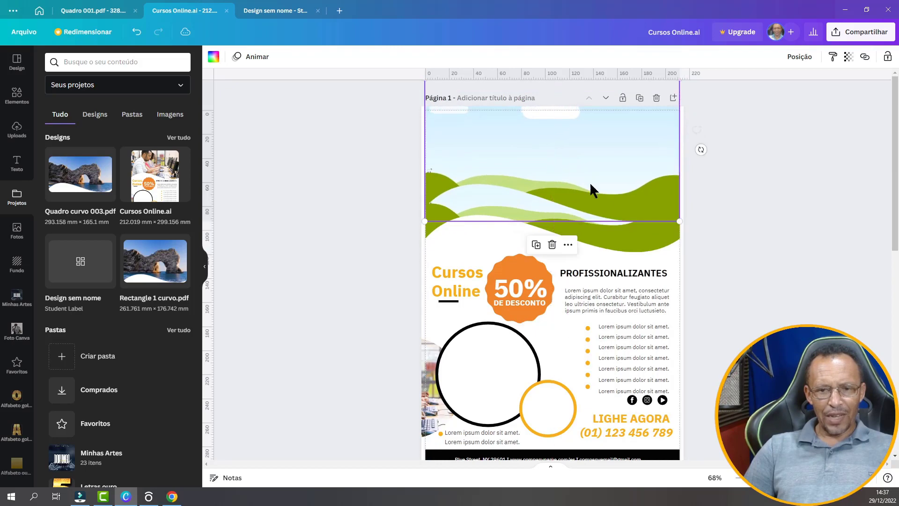
key("ctrl+z")
key("ctrl+z")
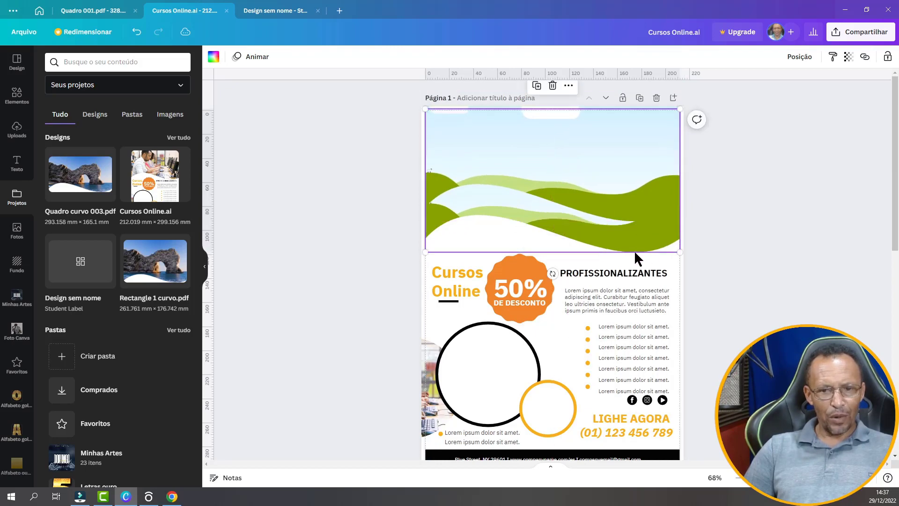
left_click_drag(561, 167, 558, 118)
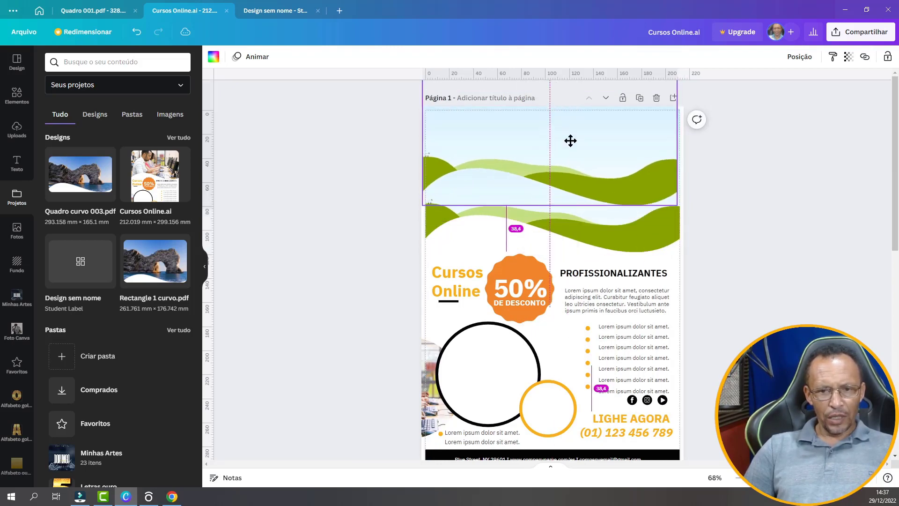
left_click(651, 239)
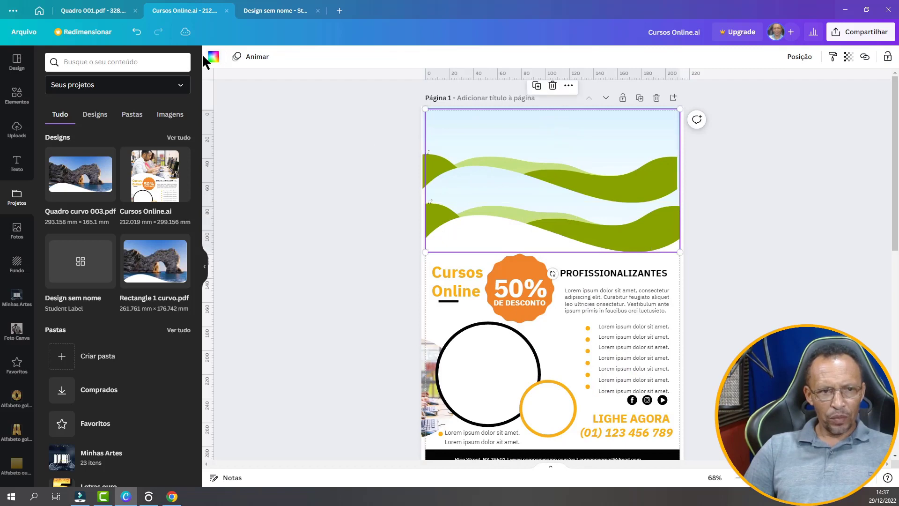
left_click(214, 58)
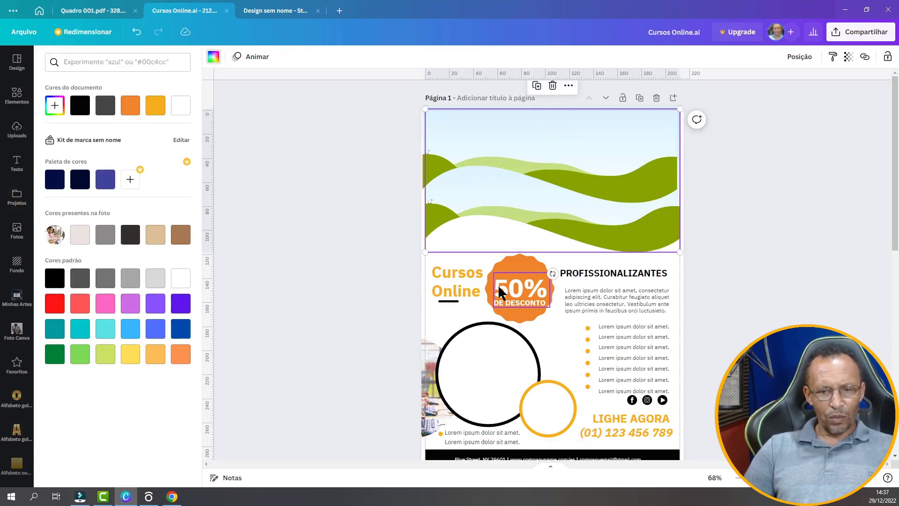
left_click(132, 107)
key("Escape")
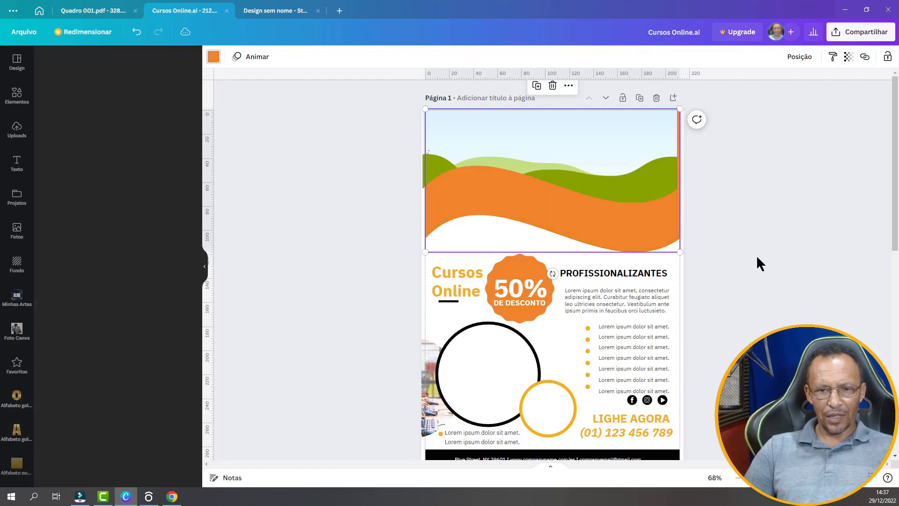
Fit the landscape and orange wave to the header's full width, then start a file upload.
mouse_move(640, 240)
left_mouse_down()
mouse_move(633, 184)
mouse_move(631, 231)
left_mouse_up()
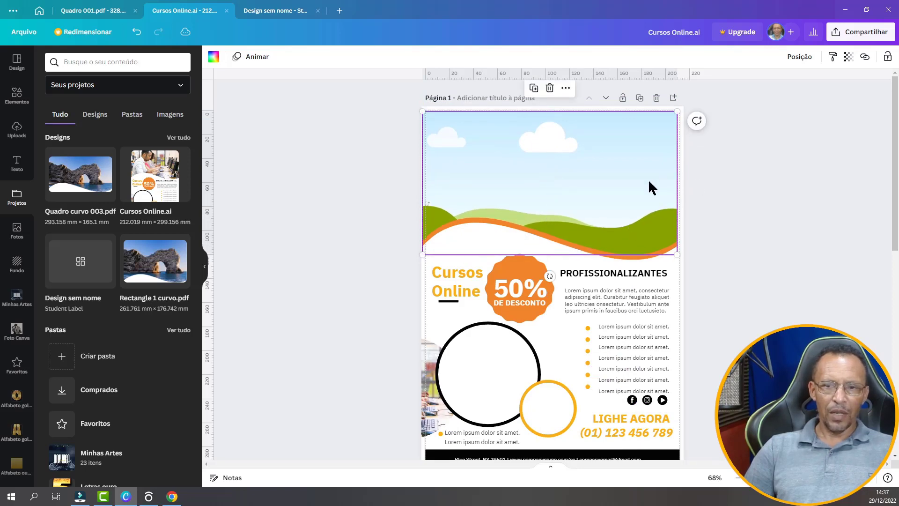
left_click_drag(649, 179, 649, 176)
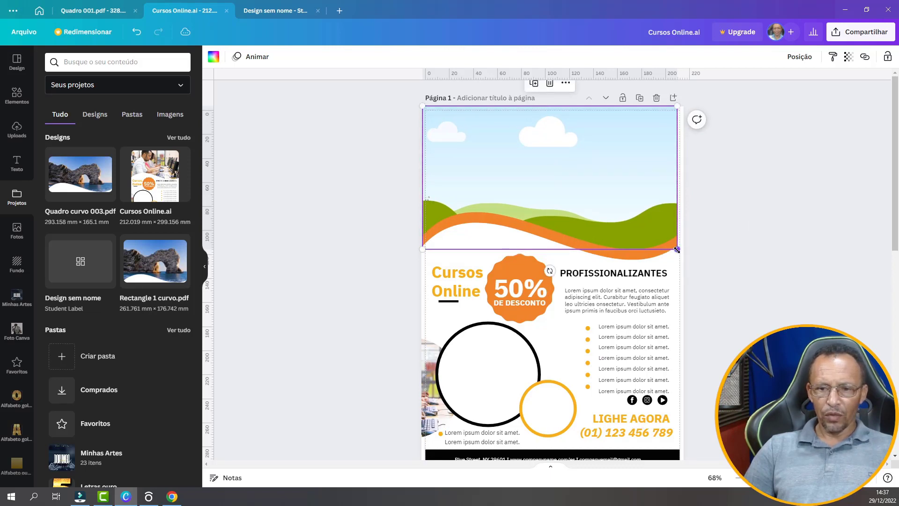
left_click_drag(677, 249, 682, 253)
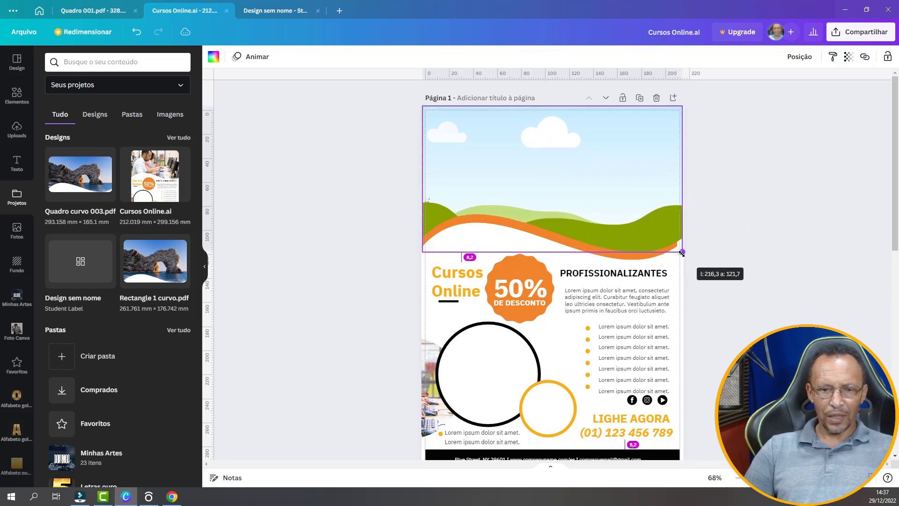
left_click(663, 252)
left_click_drag(681, 259, 663, 251)
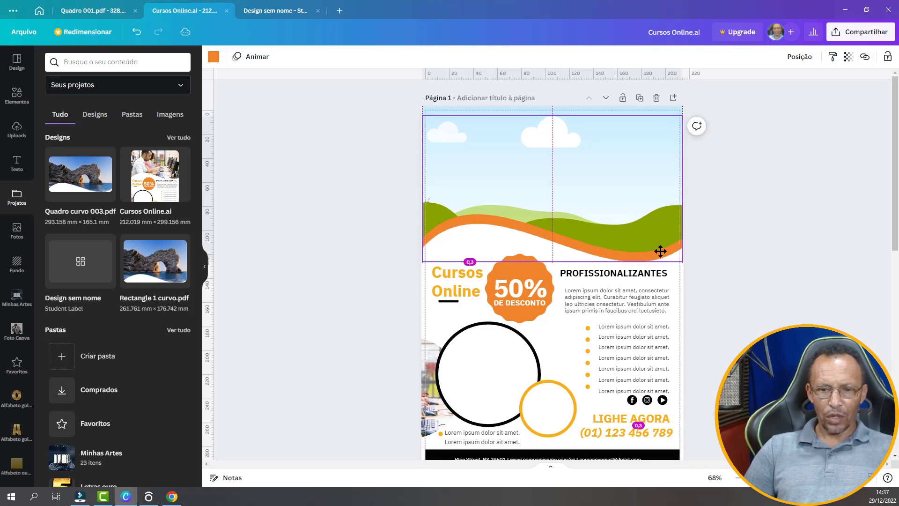
left_click(769, 173)
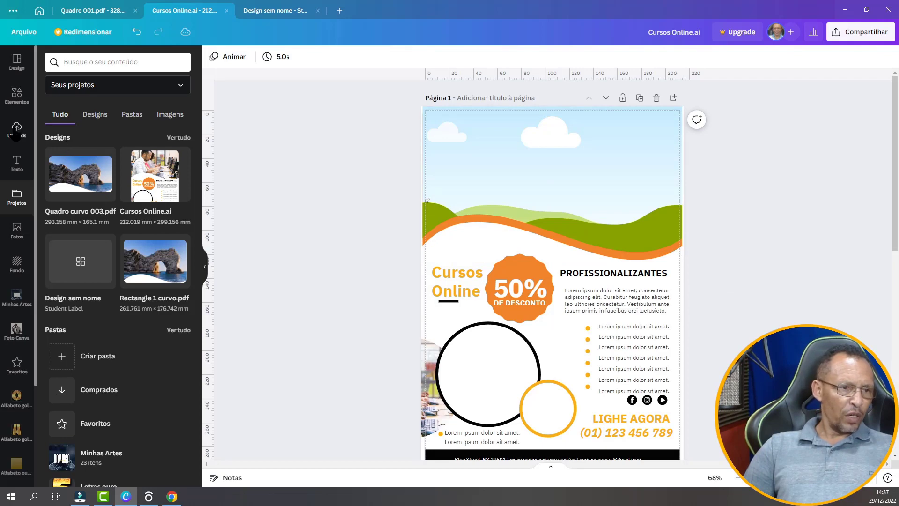
left_click(18, 129)
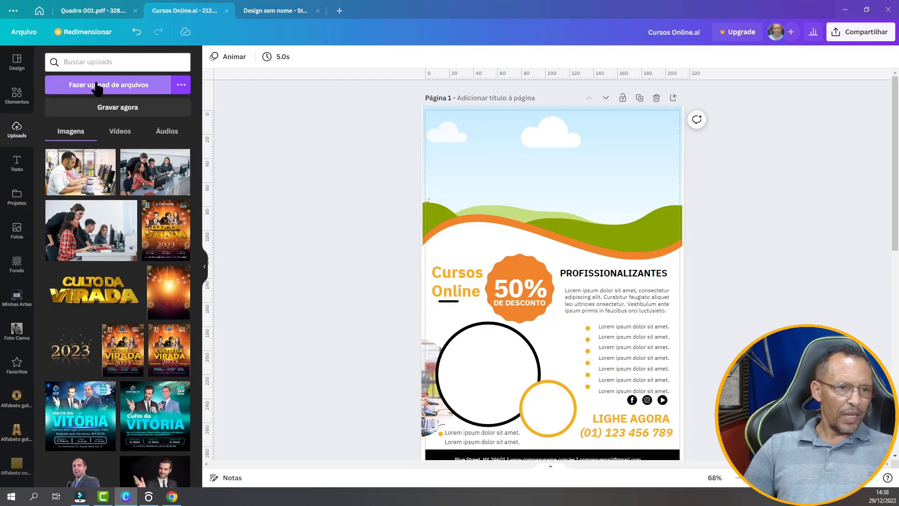
left_click(99, 87)
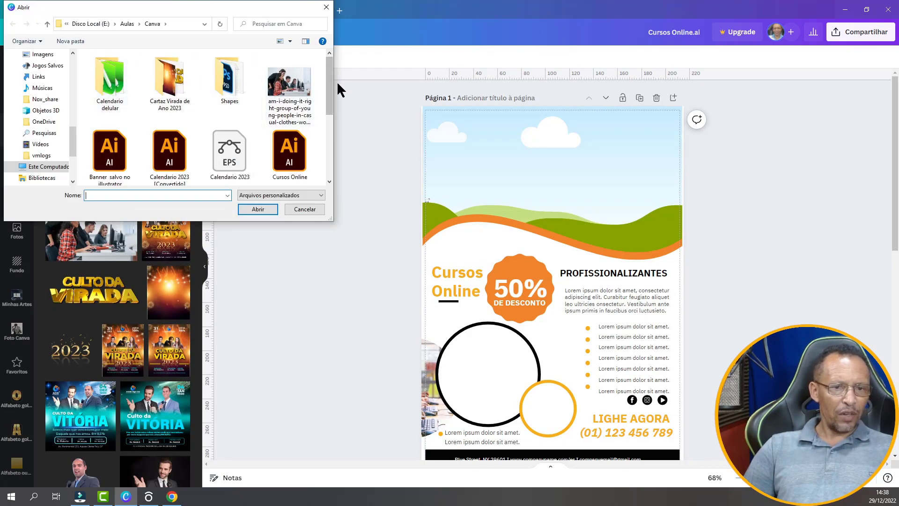
Choose the group-of-young-people photo in the Abrir dialog and upload it.
mouse_move(331, 79)
left_mouse_down()
mouse_move(329, 100)
mouse_move(333, 72)
left_mouse_up()
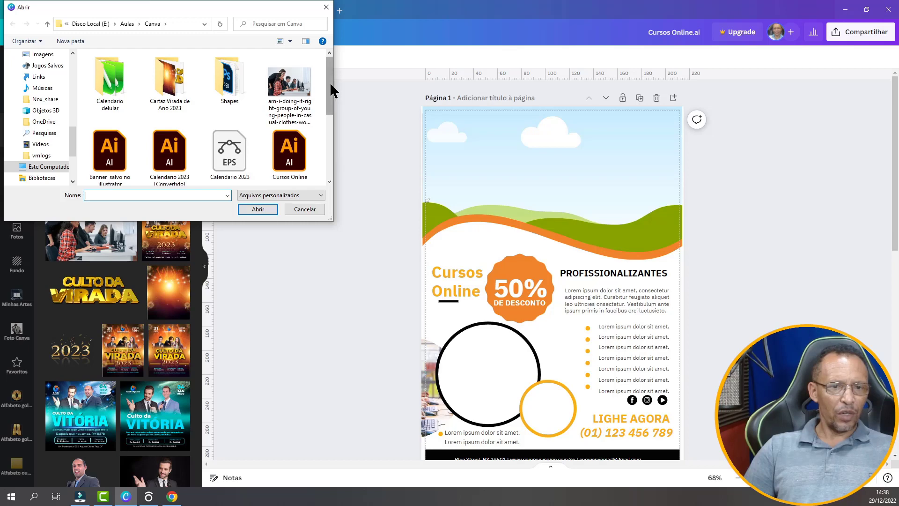
left_click_drag(330, 84, 330, 123)
left_click(174, 154)
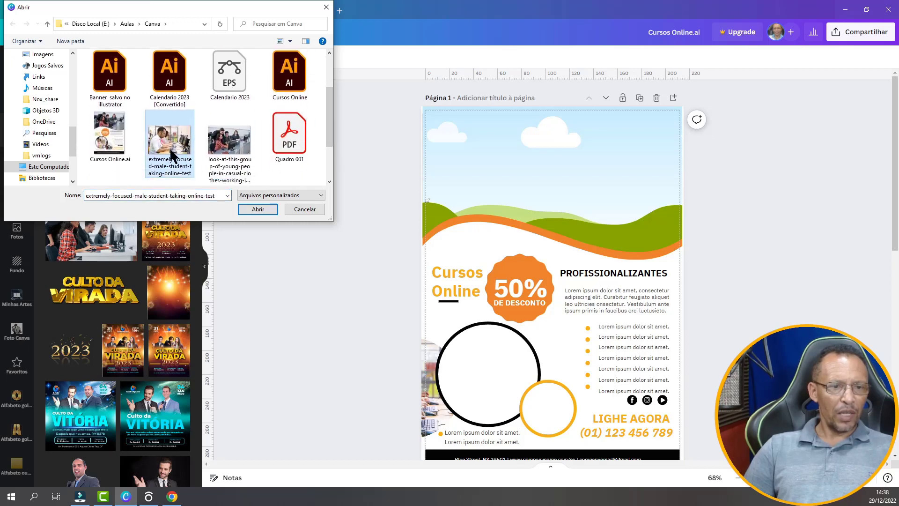
left_click_drag(329, 102, 330, 55)
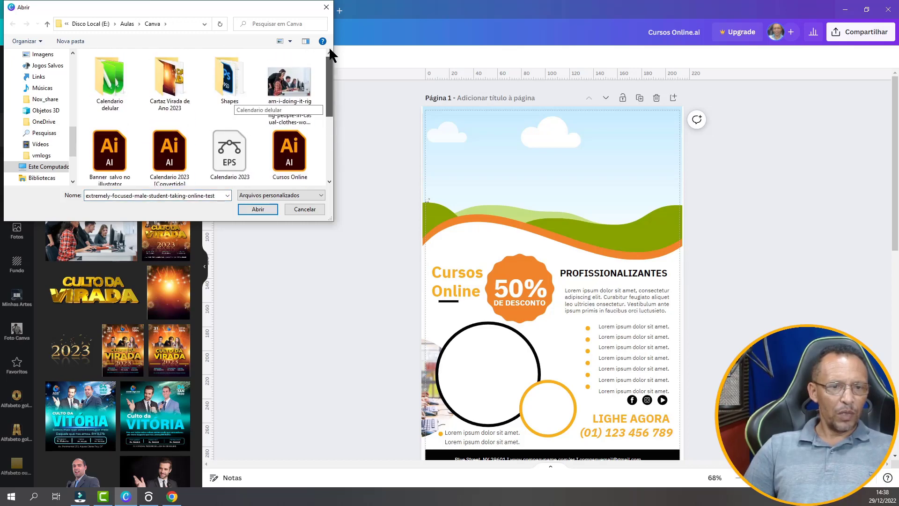
left_click(290, 89)
left_click(266, 209)
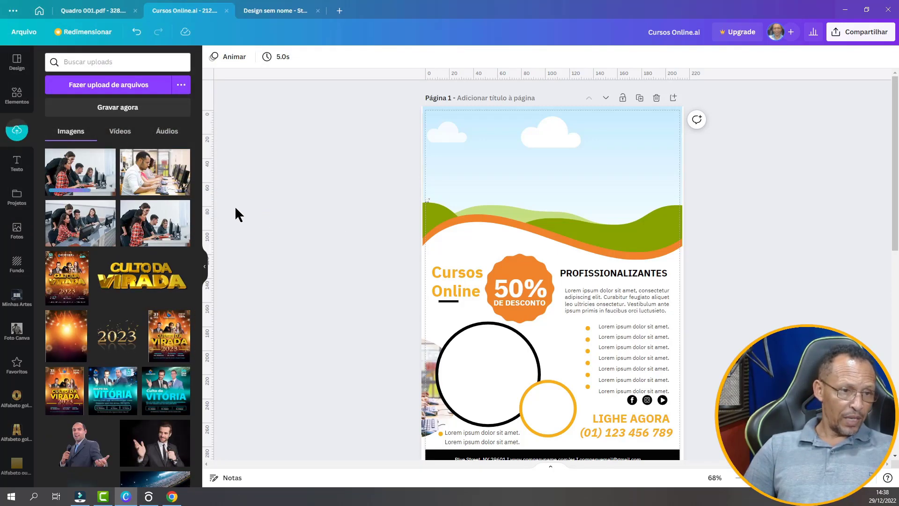
Put the group photo in the wavy header and delete the stray frame over the title with Excluir quadro.
left_click(81, 172)
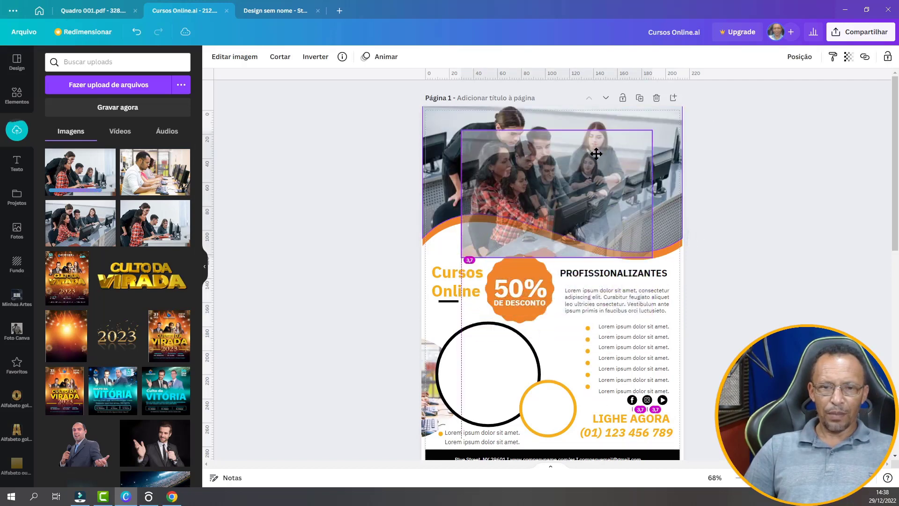
left_click_drag(596, 236, 596, 154)
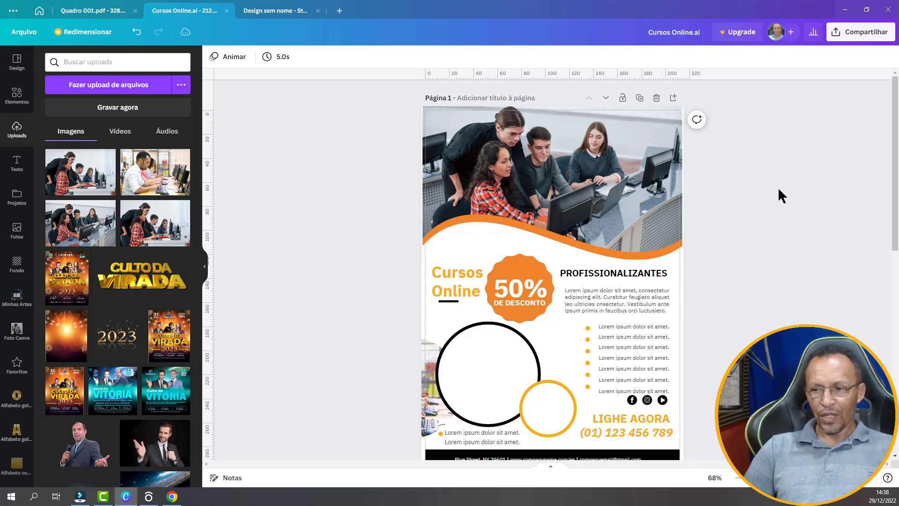
left_click(517, 335)
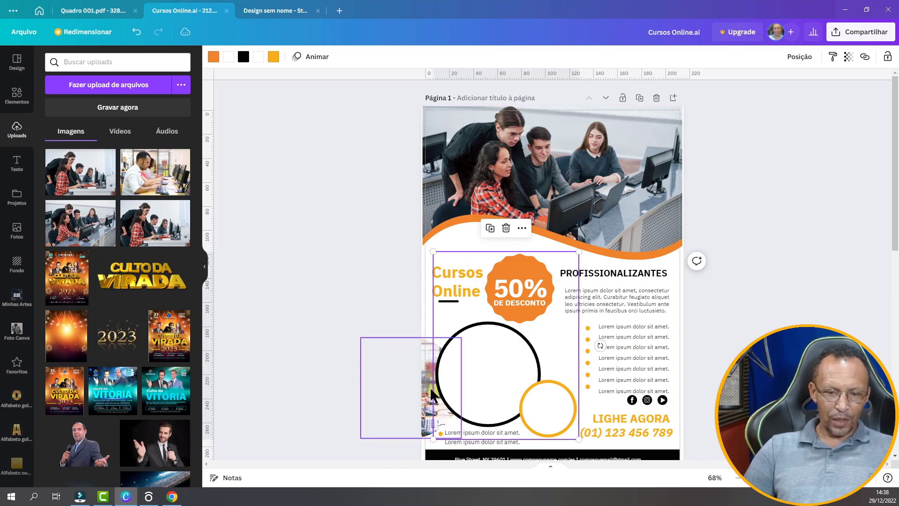
left_click(418, 367)
left_click_drag(418, 367, 418, 364)
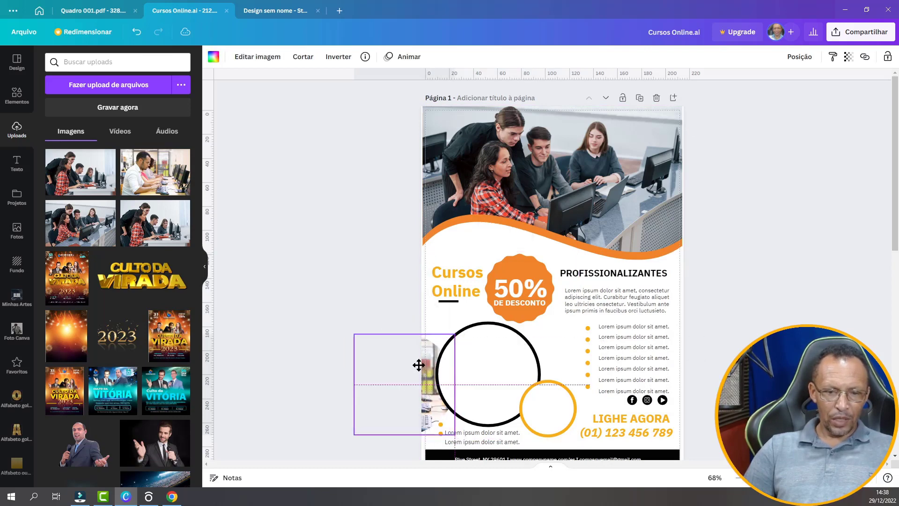
left_click(405, 311)
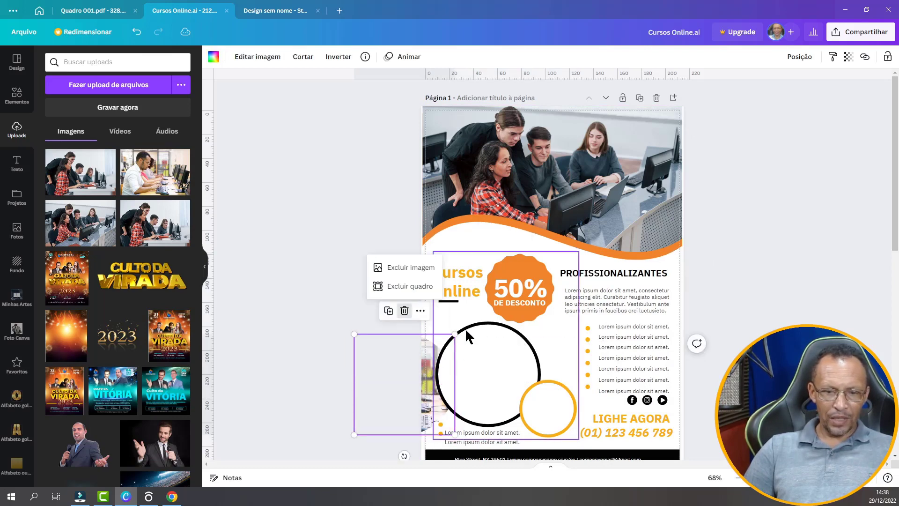
left_click(405, 287)
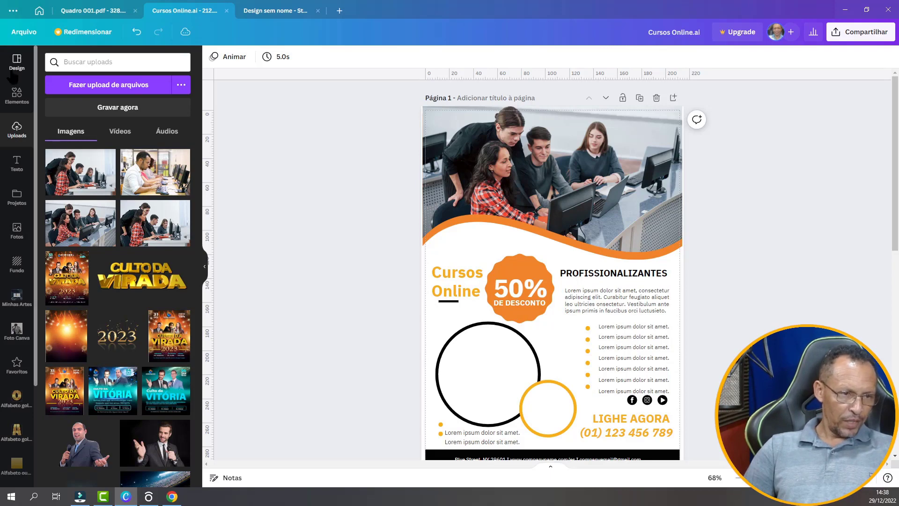
Open the Quadros frames list and slightly reposition the Cursos Online circles group.
left_click(17, 96)
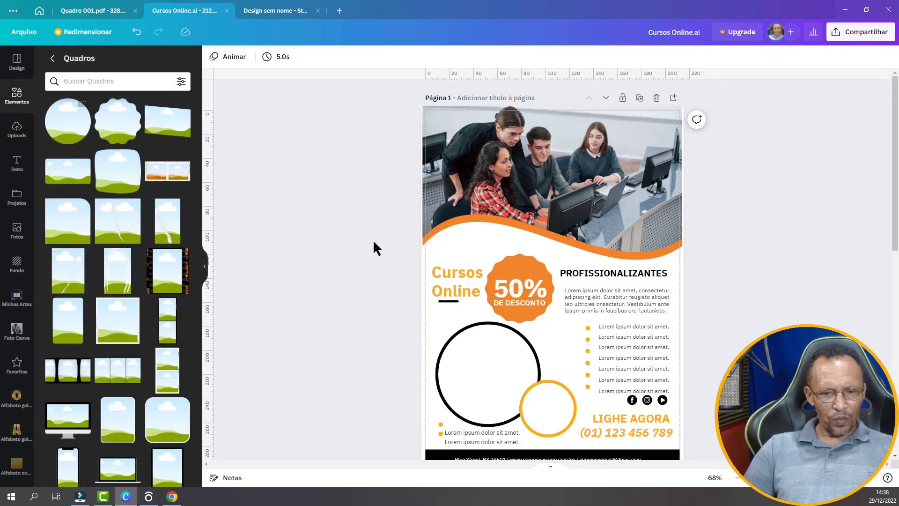
scroll(103, 268, "down", 5)
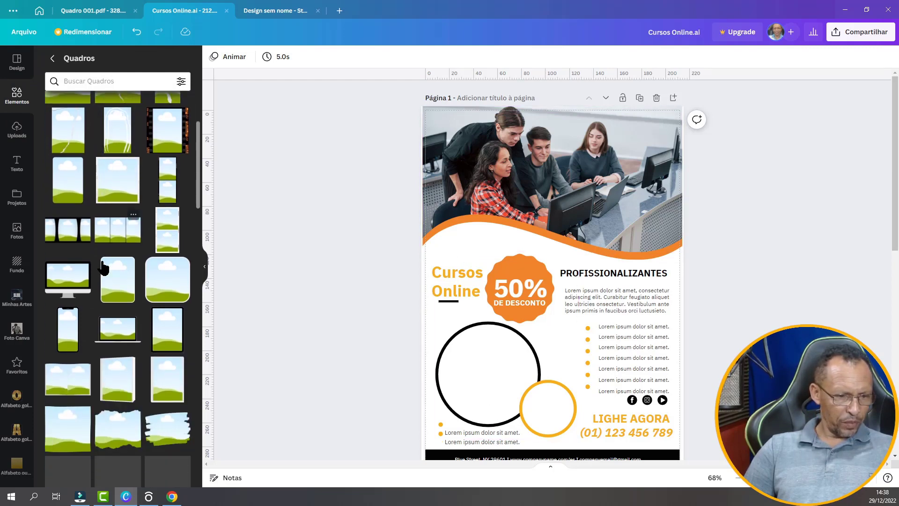
scroll(103, 268, "up", 5)
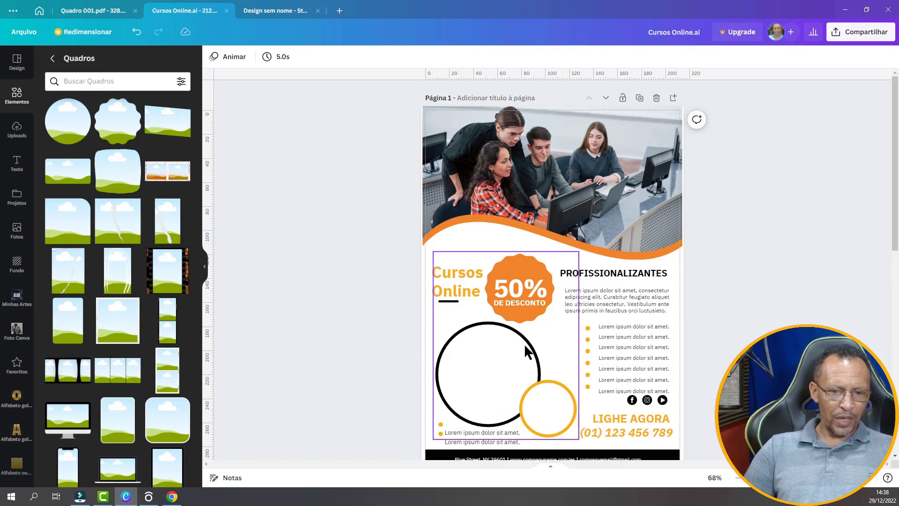
mouse_move(518, 343)
left_mouse_down()
mouse_move(473, 247)
mouse_move(518, 349)
left_mouse_up()
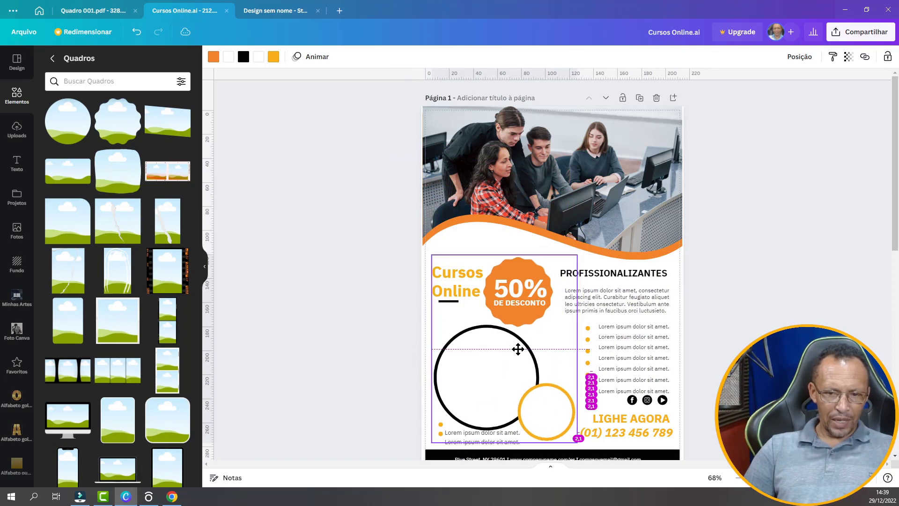
left_click_drag(518, 349, 517, 346)
Scroll down to the circle frames and add a circular photo frame to the page.
scroll(77, 217, "down", 5)
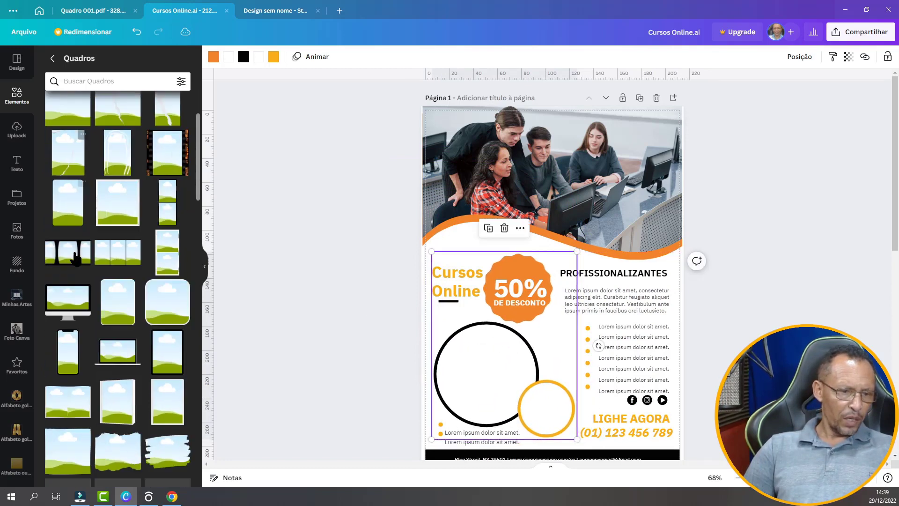
scroll(79, 240, "down", 3)
scroll(79, 240, "down", 3)
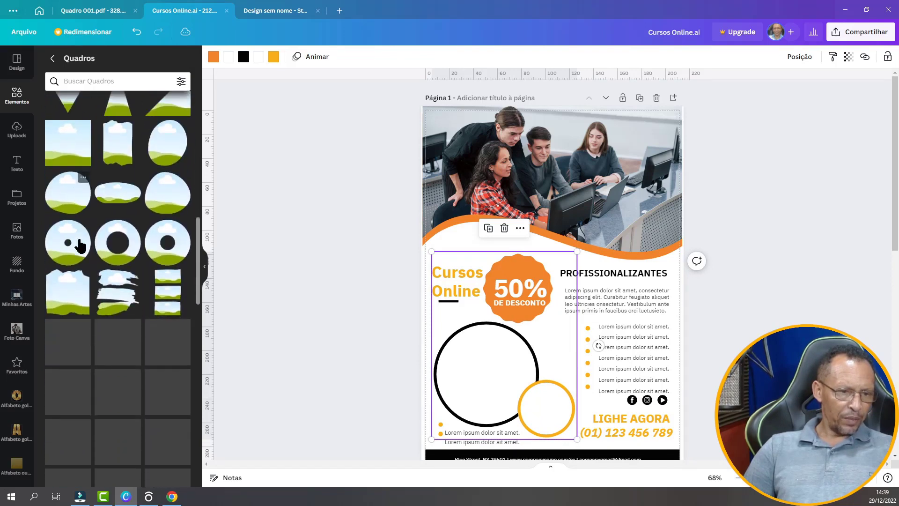
scroll(79, 240, "down", 2)
scroll(78, 237, "down", 3)
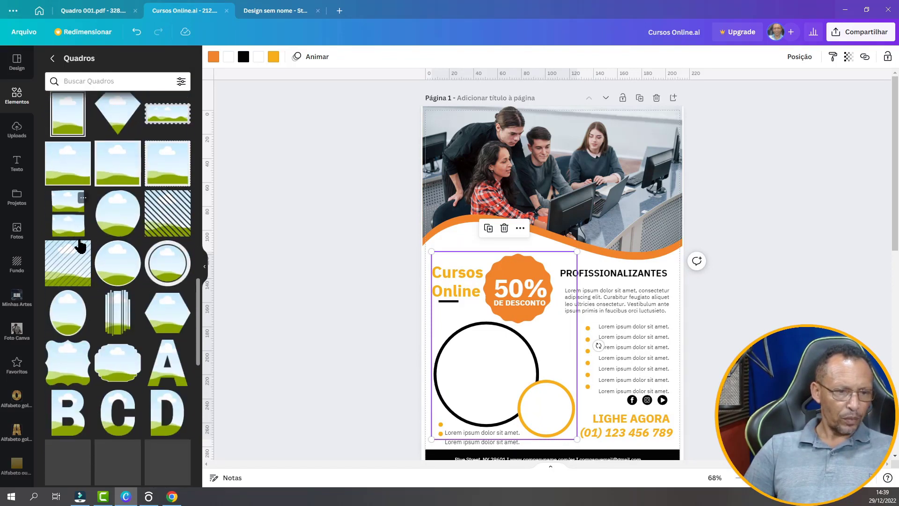
scroll(94, 244, "down", 2)
left_click(114, 239)
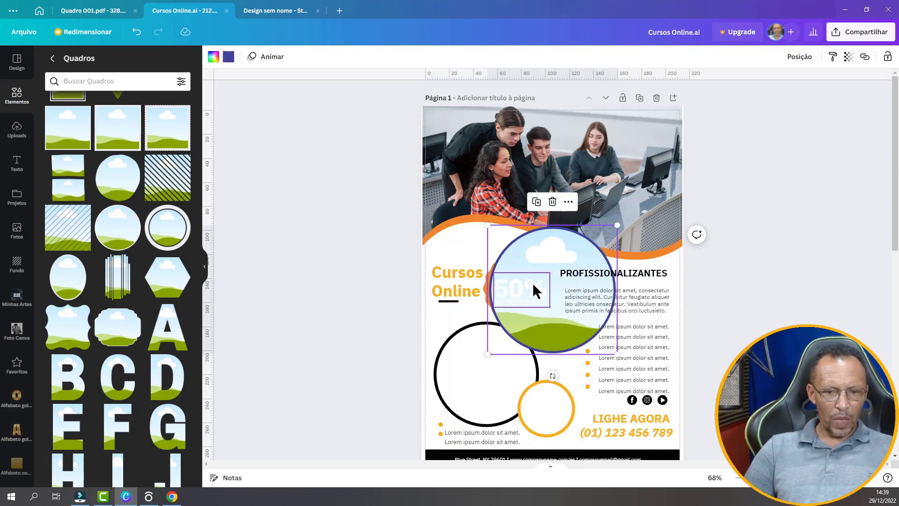
Move and resize the circular frame to sit inside the large black circle.
left_click_drag(544, 241, 481, 330)
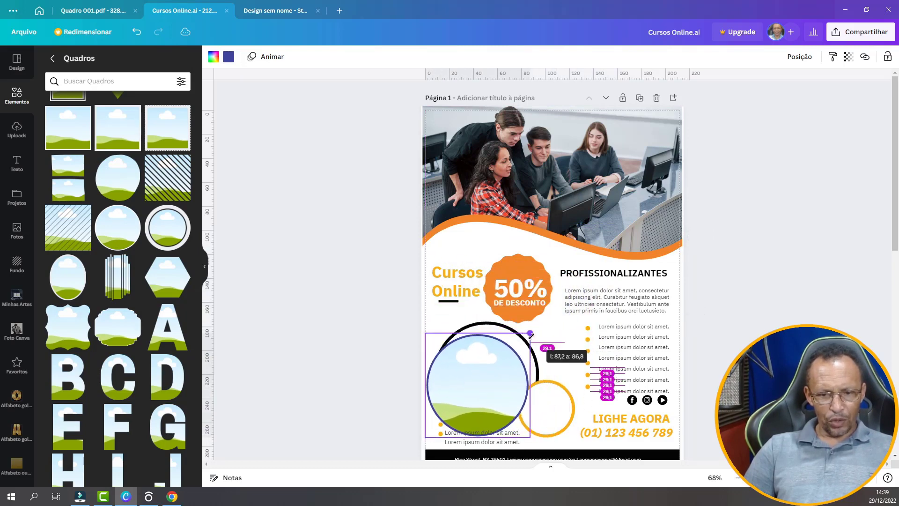
left_click_drag(545, 321, 534, 332)
left_click_drag(495, 391, 501, 385)
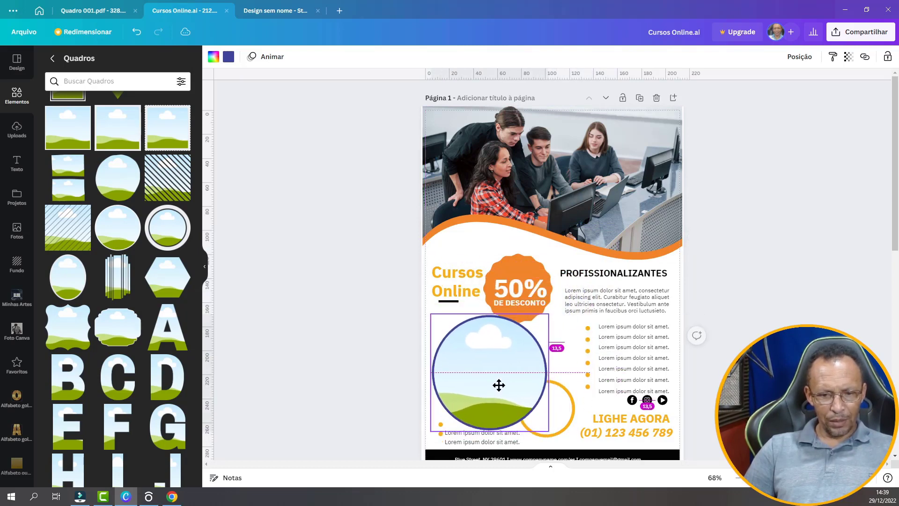
left_click_drag(547, 431, 544, 426)
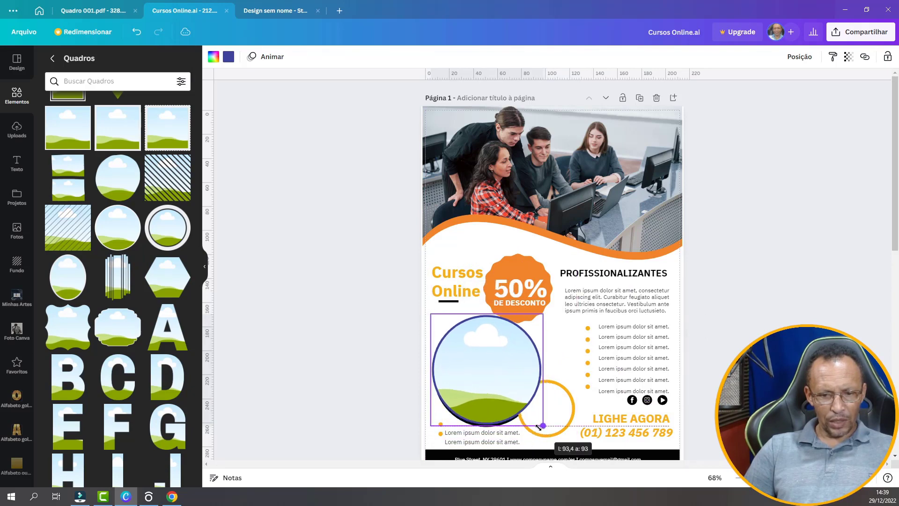
left_click_drag(501, 369, 502, 373)
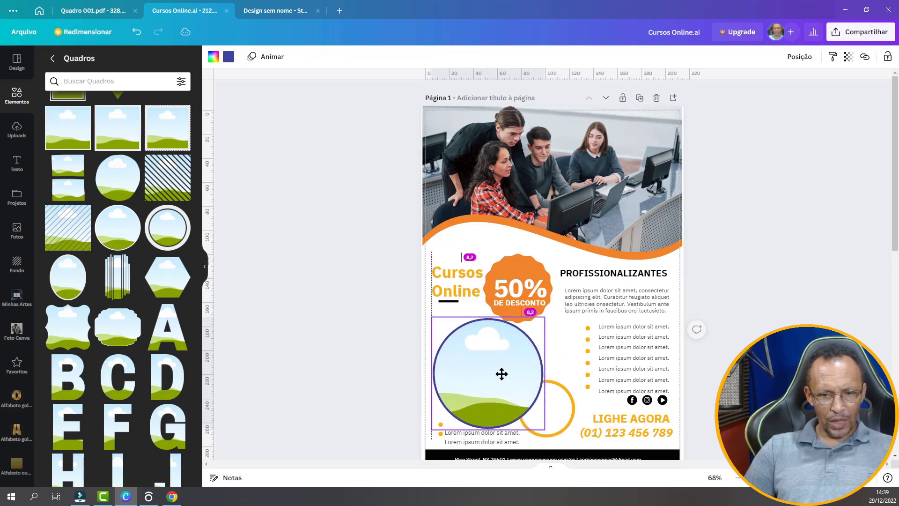
left_click_drag(544, 315, 542, 319)
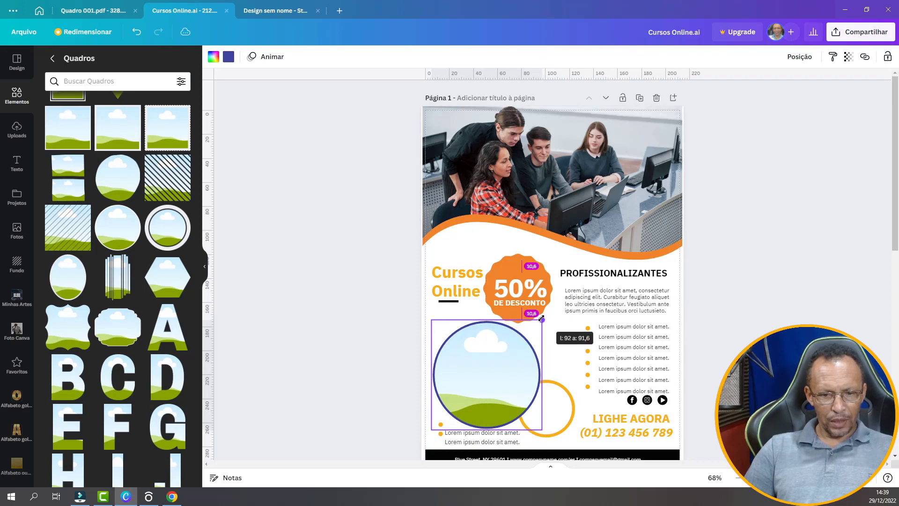
Give the circular frame a black border.
left_click(229, 57)
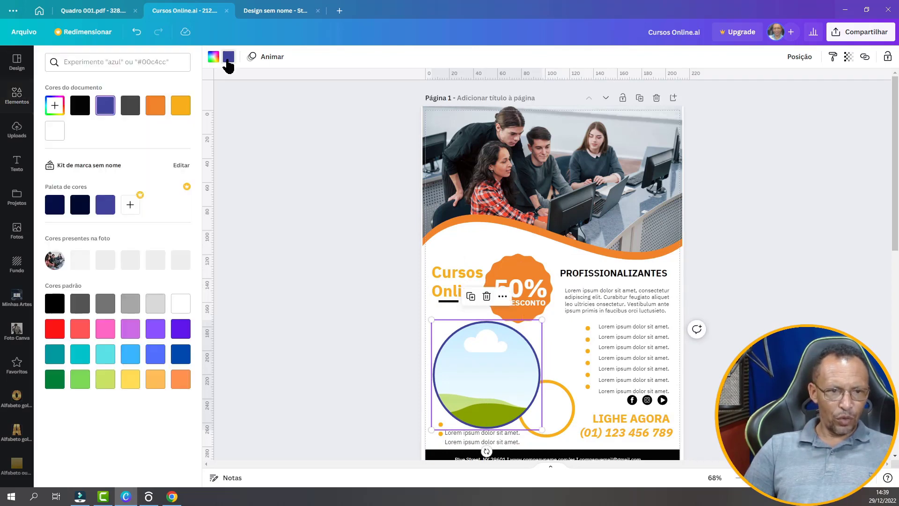
left_click(157, 107)
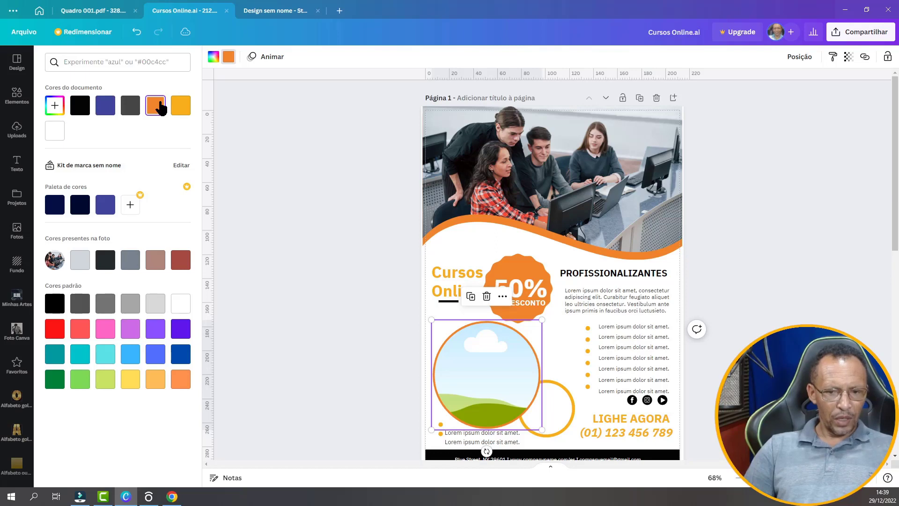
left_click(76, 108)
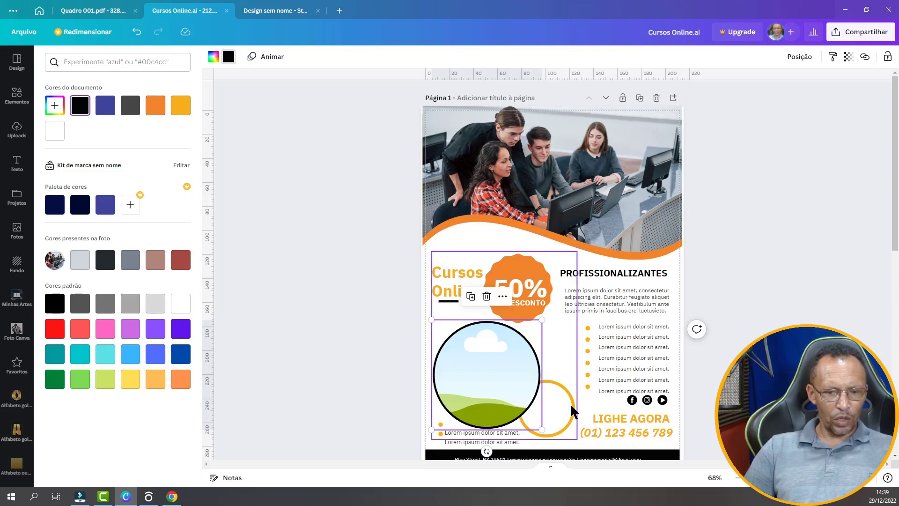
left_click(251, 94)
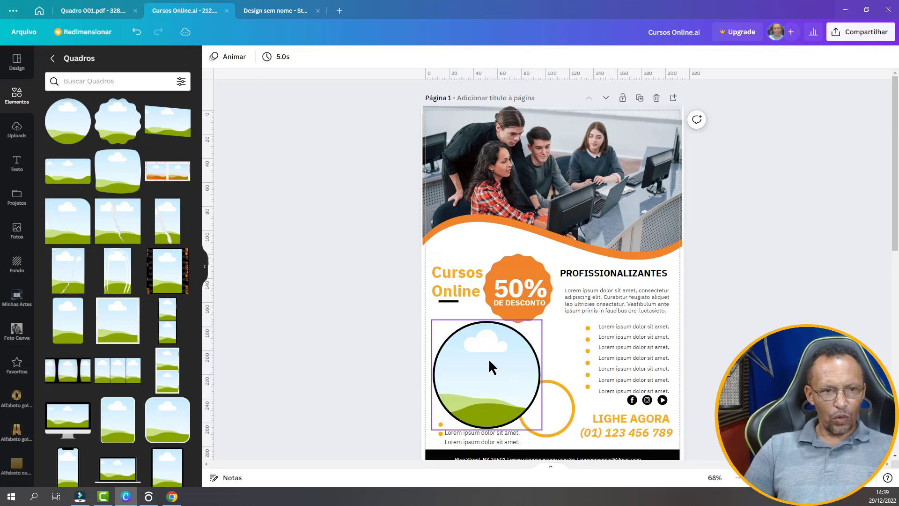
Duplicate the large circle frame and shrink the copy to fit over the orange ring.
left_click(261, 176)
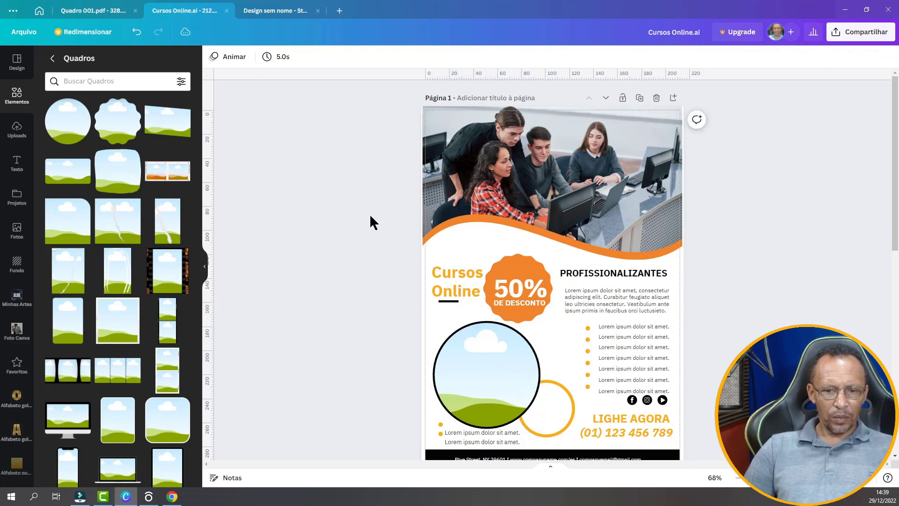
left_click(493, 356)
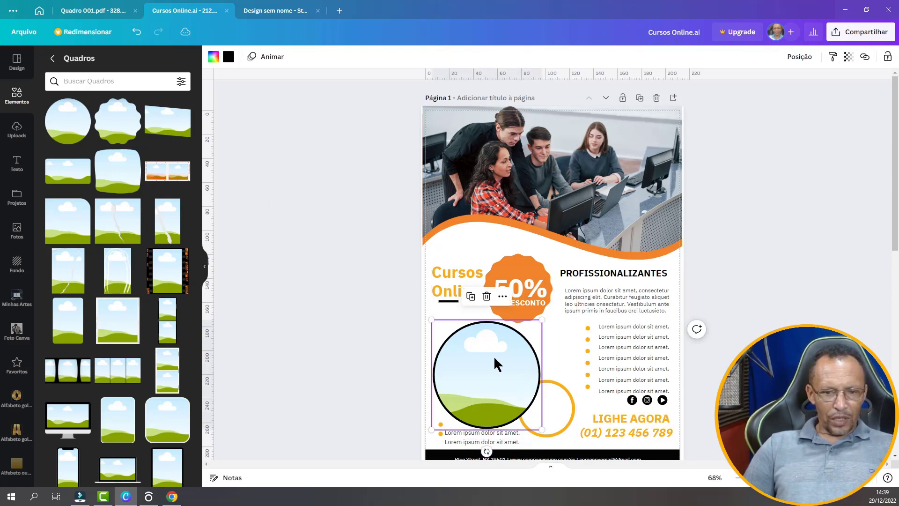
left_click(471, 297)
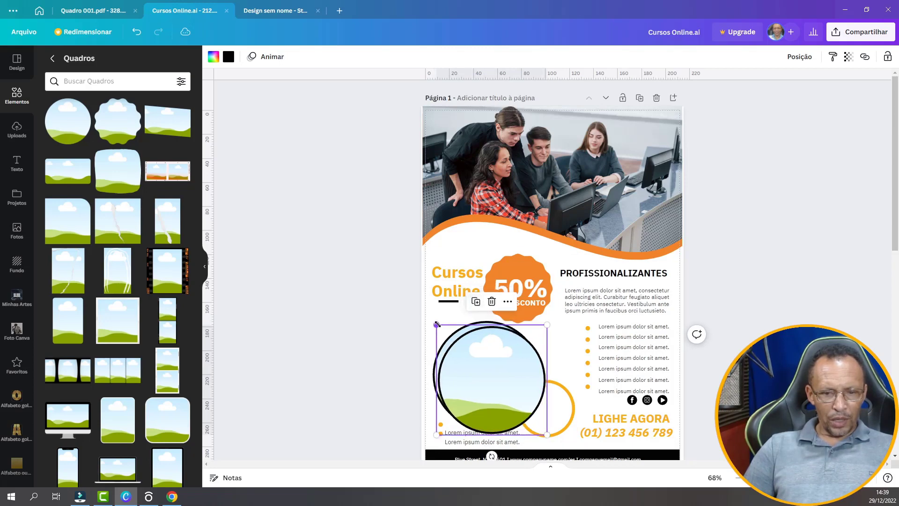
left_click_drag(436, 325, 476, 373)
left_click_drag(508, 409, 544, 418)
left_click_drag(513, 375, 525, 387)
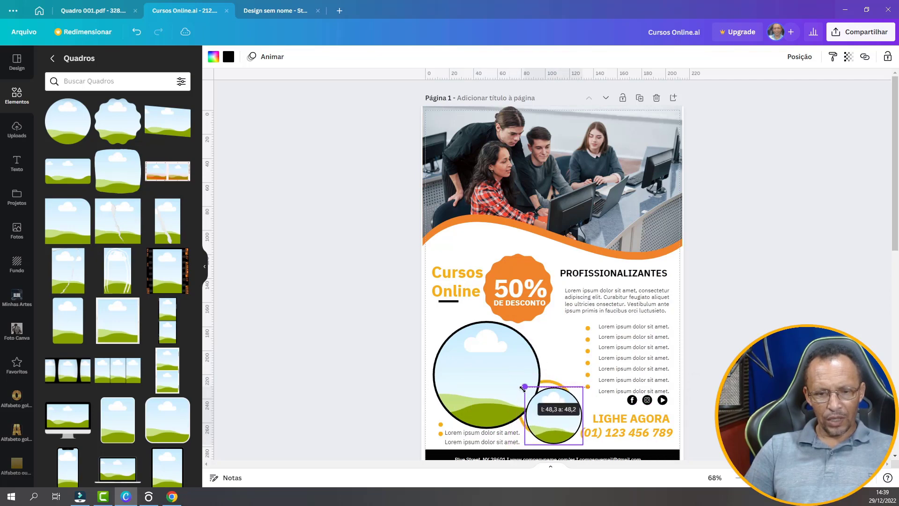
left_click_drag(551, 416, 542, 406)
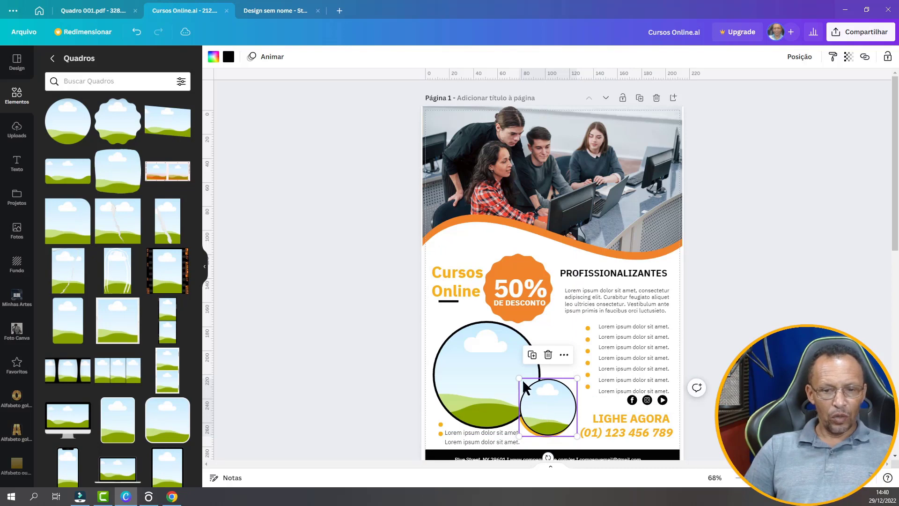
left_click_drag(519, 376, 516, 375)
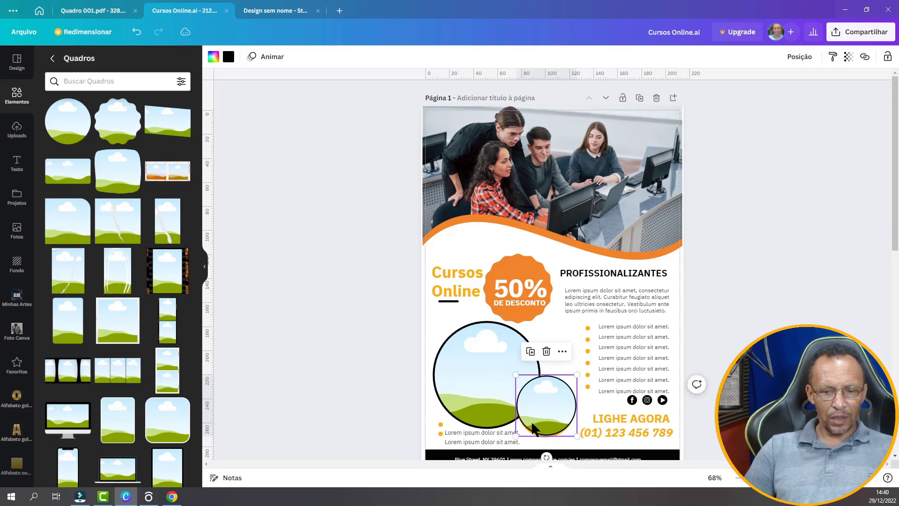
left_click_drag(531, 421, 532, 426)
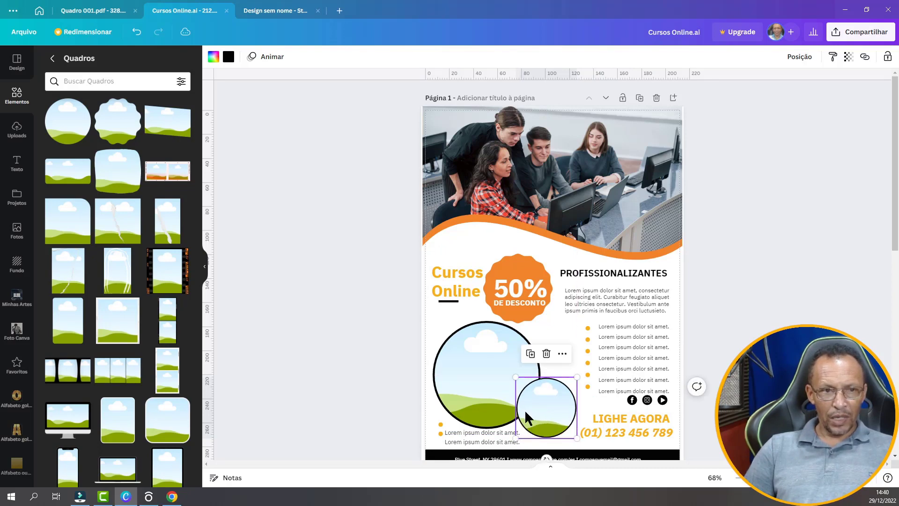
Give the small circle frame an orange border and show the uploaded images.
left_click(225, 61)
left_click(131, 105)
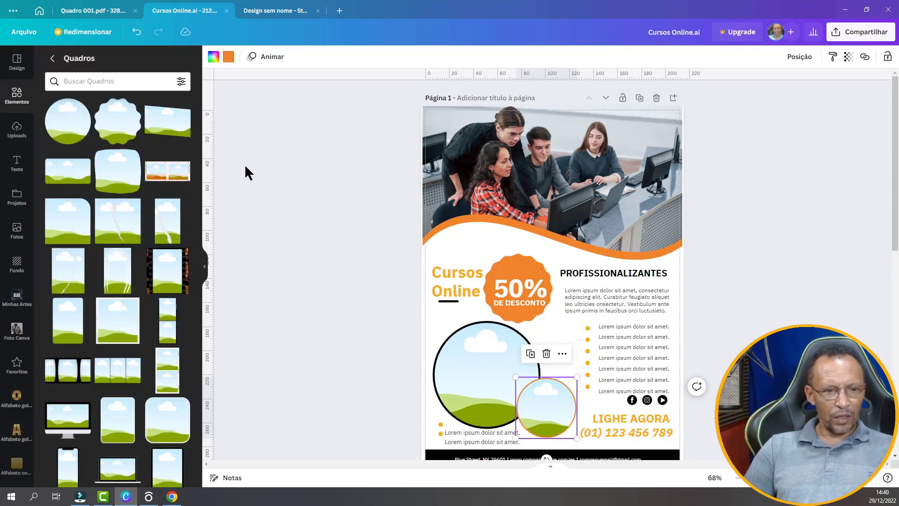
left_click(16, 130)
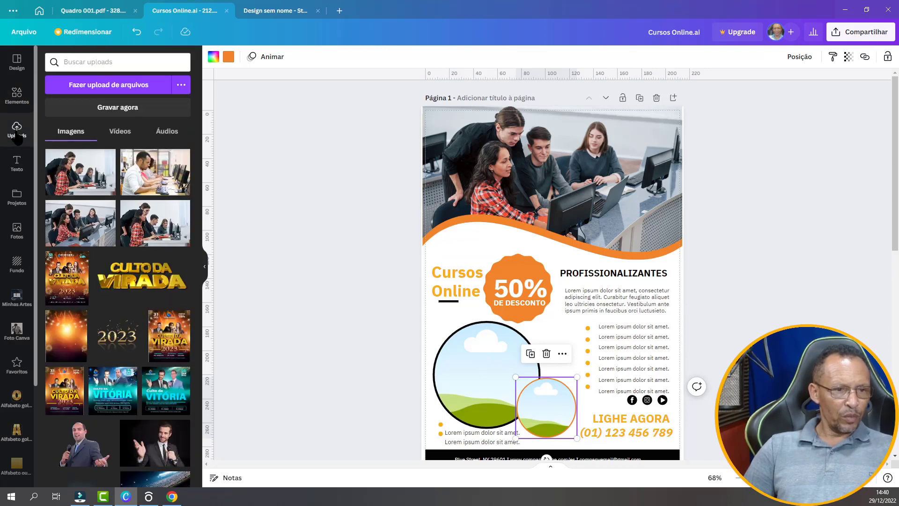
Drop the man-at-computer photo into the large circle and the group photo into the small one.
left_click_drag(150, 176, 483, 375)
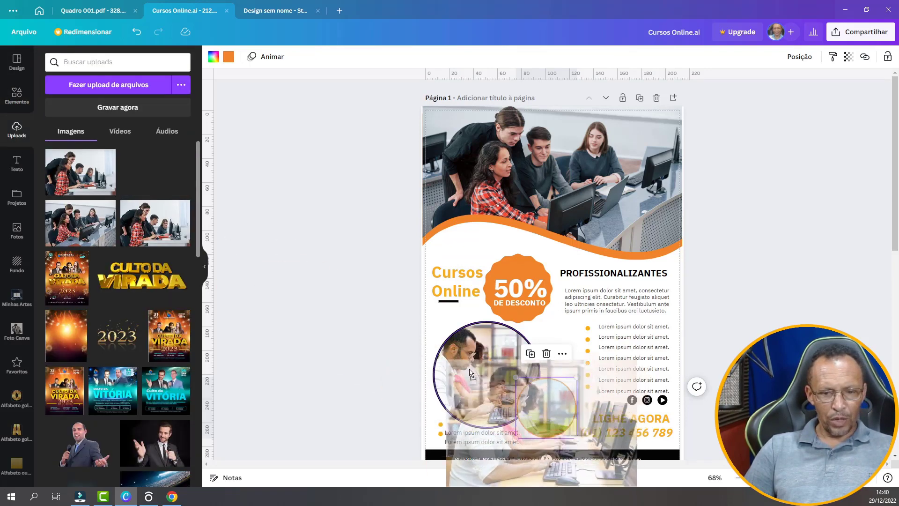
mouse_move(80, 223)
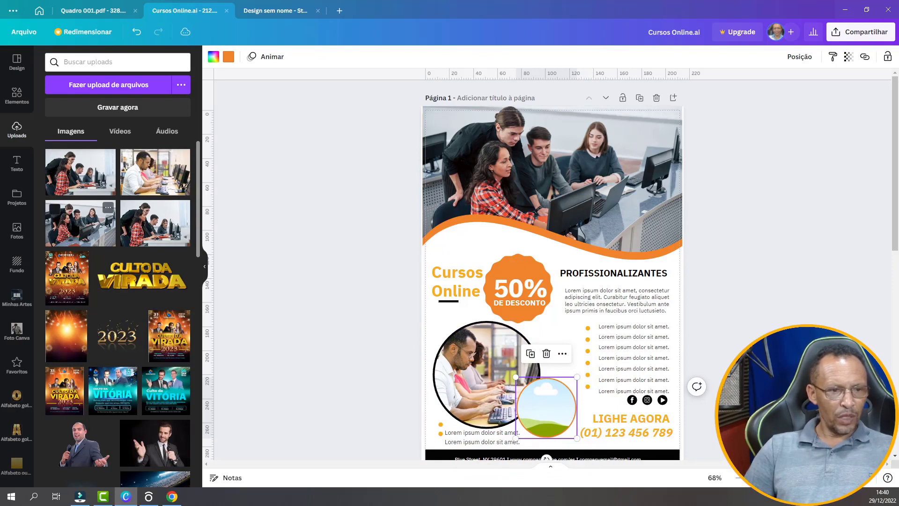
left_click_drag(75, 231, 536, 401)
left_click(758, 287)
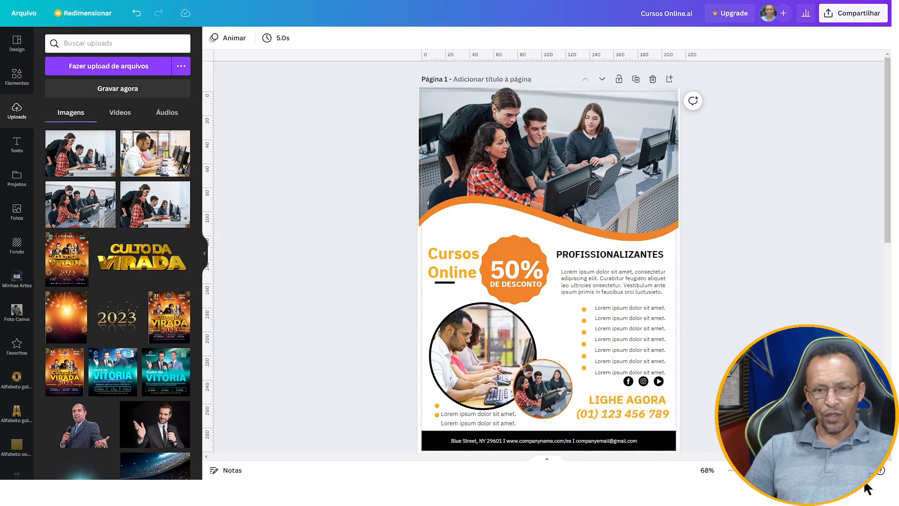
Show the finished two-page flyer in full-screen presentation view.
left_click(865, 485)
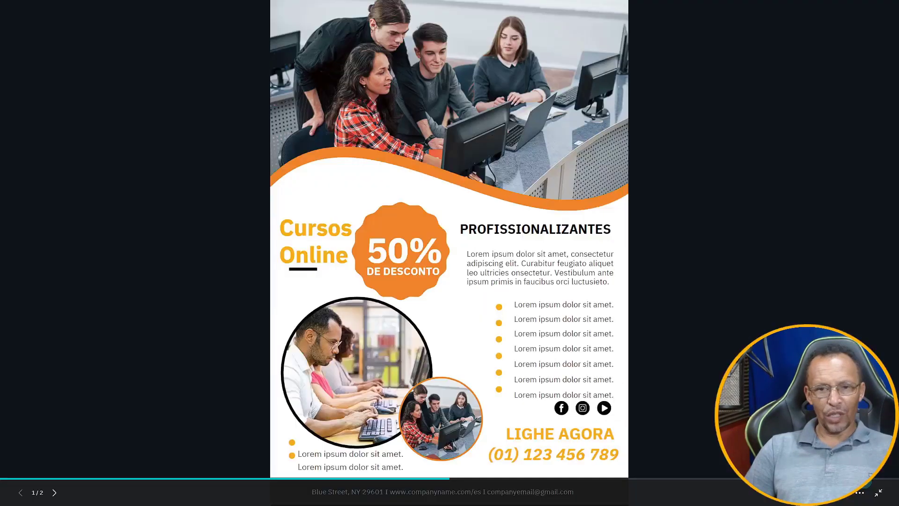